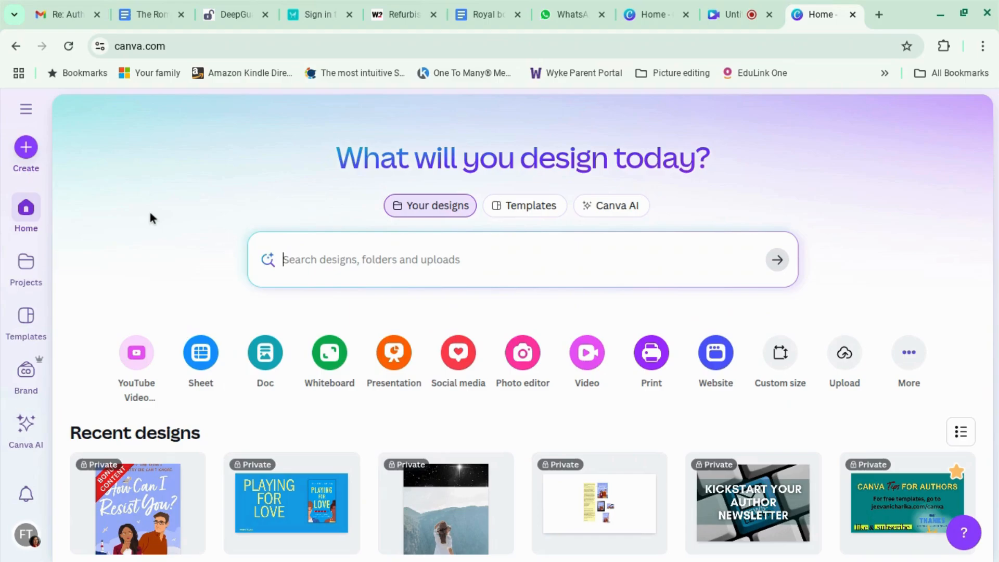
# Create a new blank Website design.
pyautogui.click(27, 151)
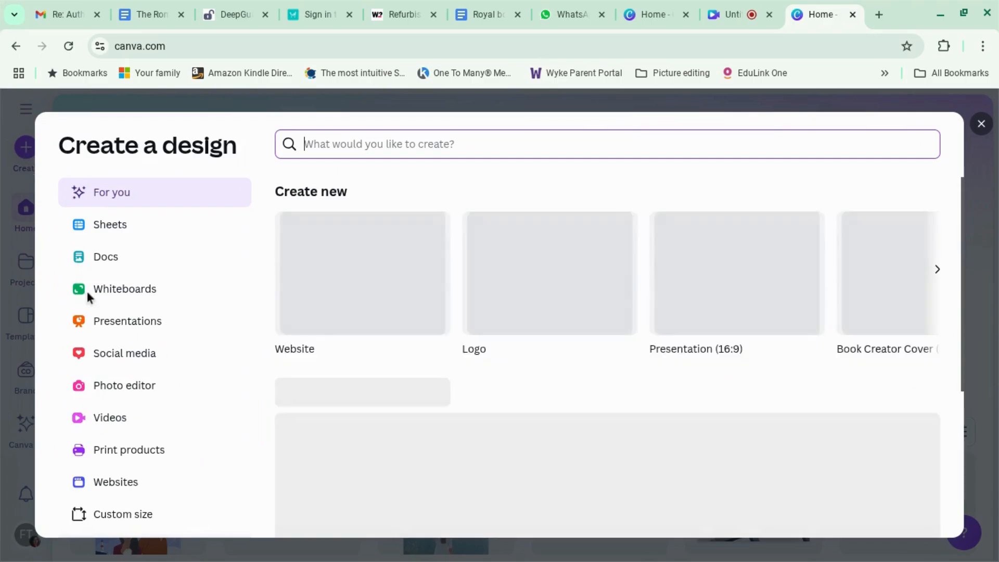
pyautogui.click(122, 487)
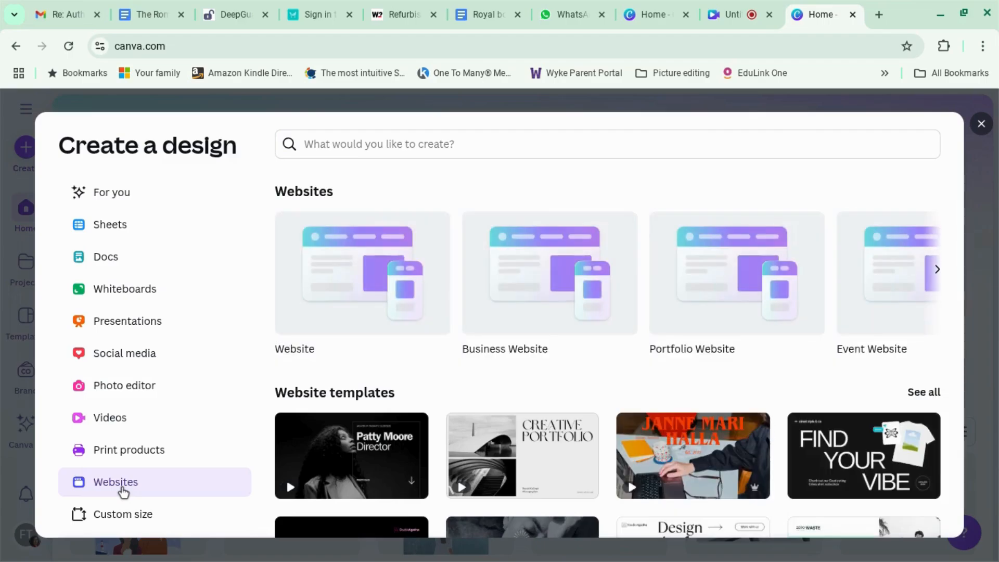
pyautogui.click(364, 306)
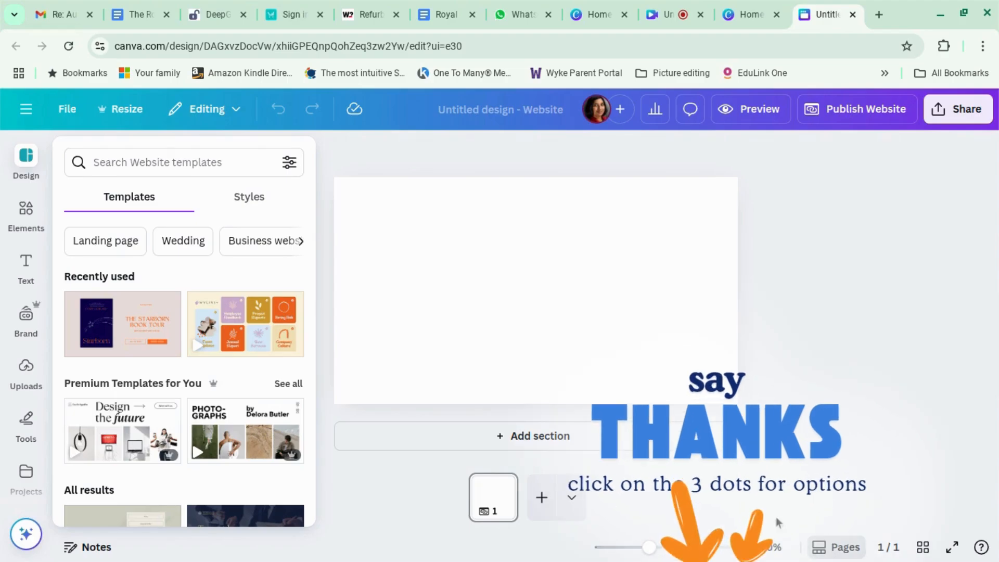
# Place the uploaded Amberes city map on the page and enlarge it to the full page height, centred.
pyautogui.click(26, 370)
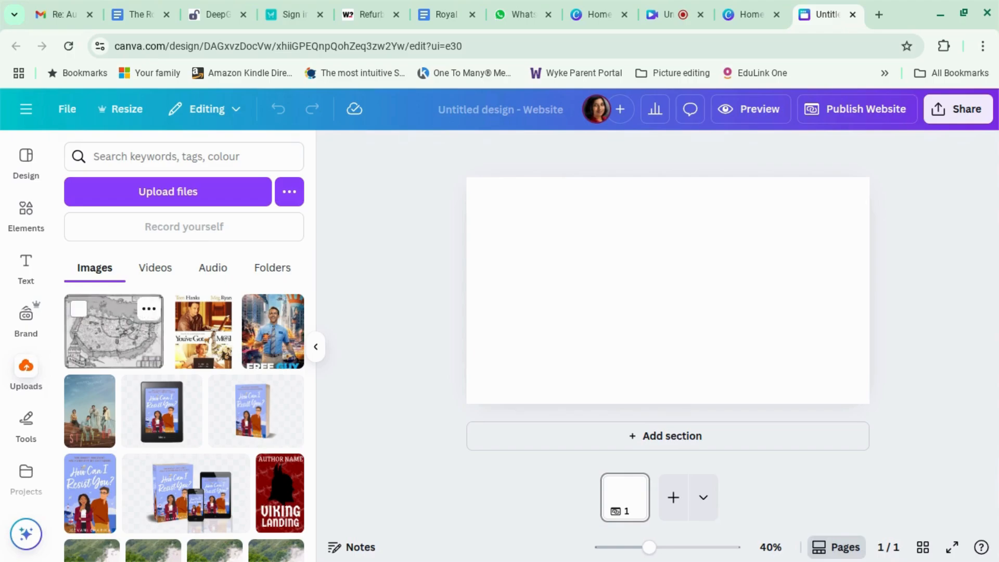
pyautogui.click(113, 338)
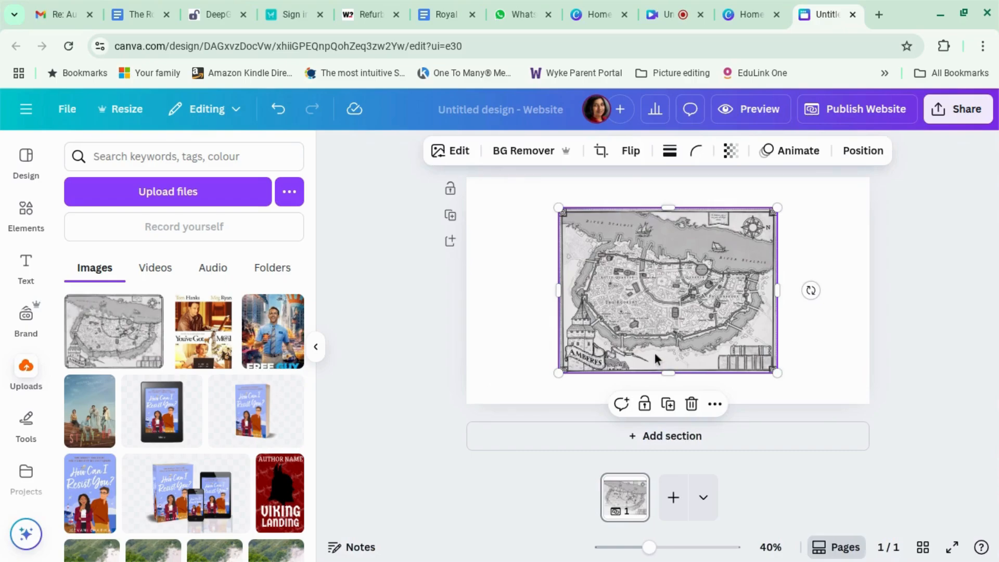
pyautogui.moveTo(552, 198); pyautogui.dragTo(519, 174)
pyautogui.moveTo(776, 370); pyautogui.dragTo(817, 404)
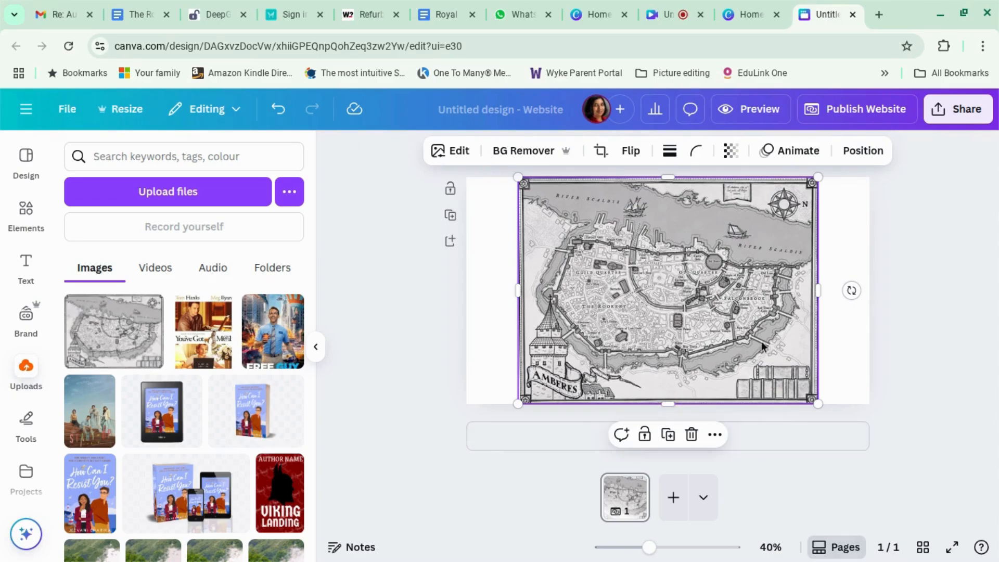
# Search the elements for "marker pin" and show all matching graphics.
pyautogui.moveTo(649, 547); pyautogui.dragTo(688, 548)
pyautogui.scroll(-5, 773, 361)
pyautogui.scroll(-2, 772, 360)
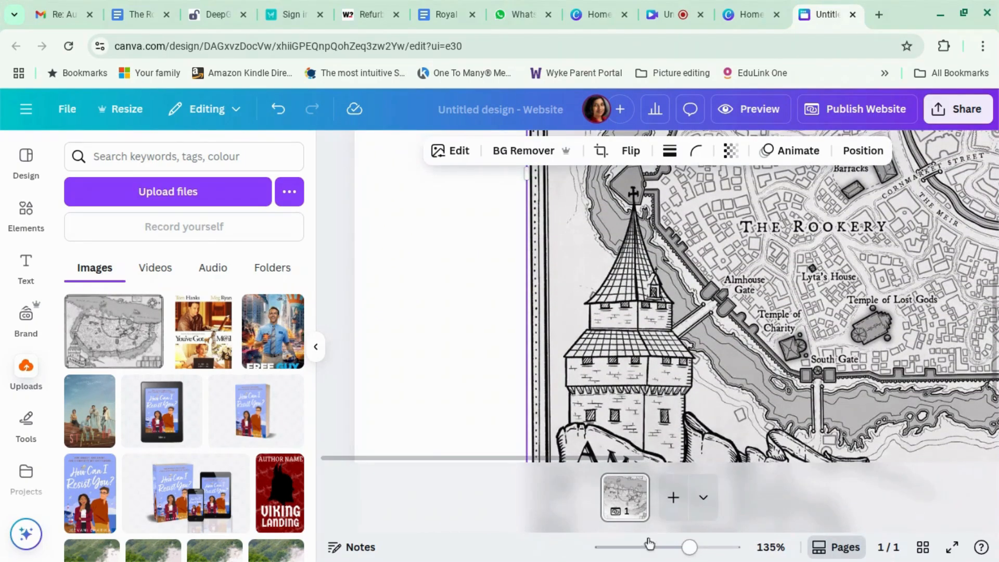
pyautogui.scroll(3, 782, 338)
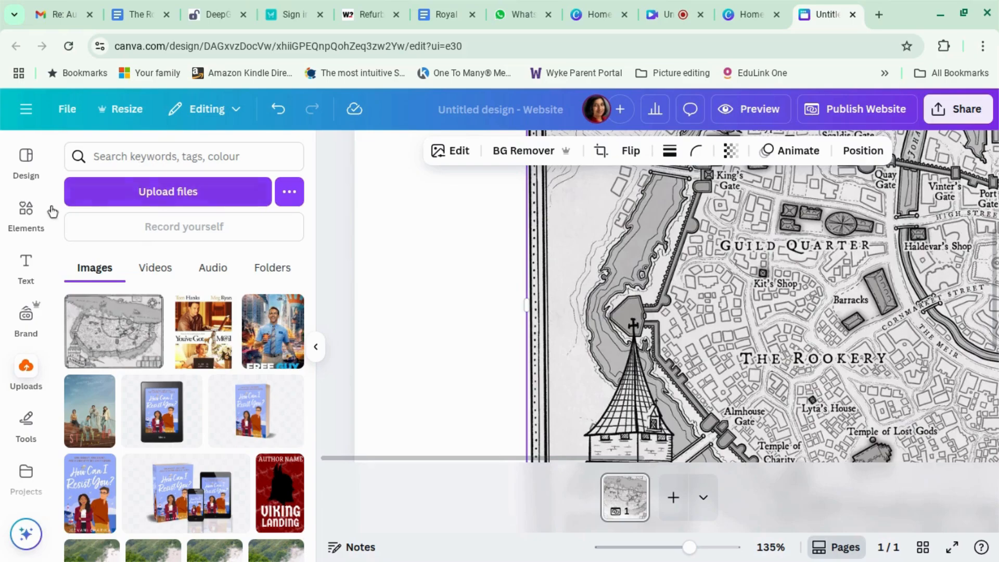
pyautogui.click(26, 208)
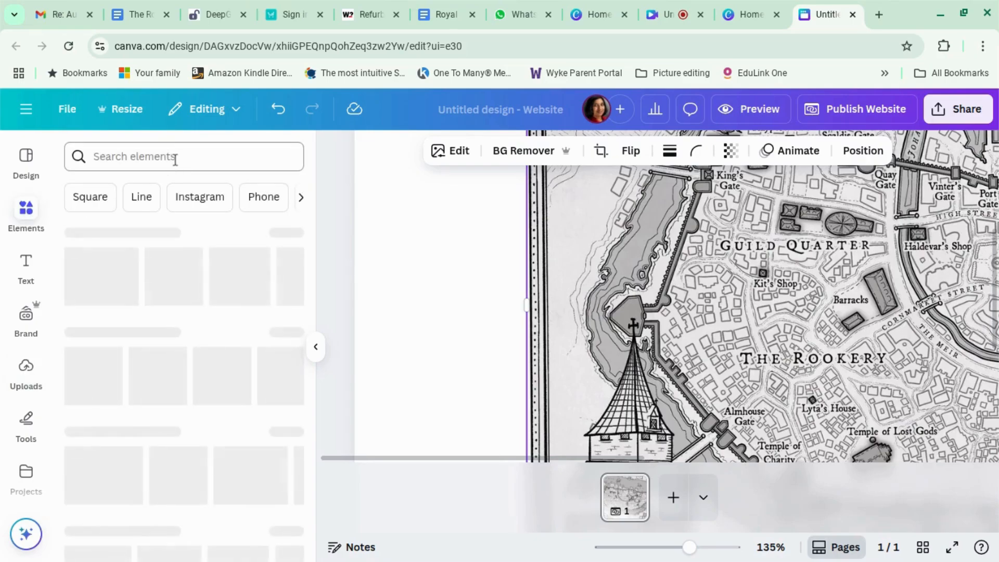
pyautogui.click(174, 157)
pyautogui.write('marker pin')
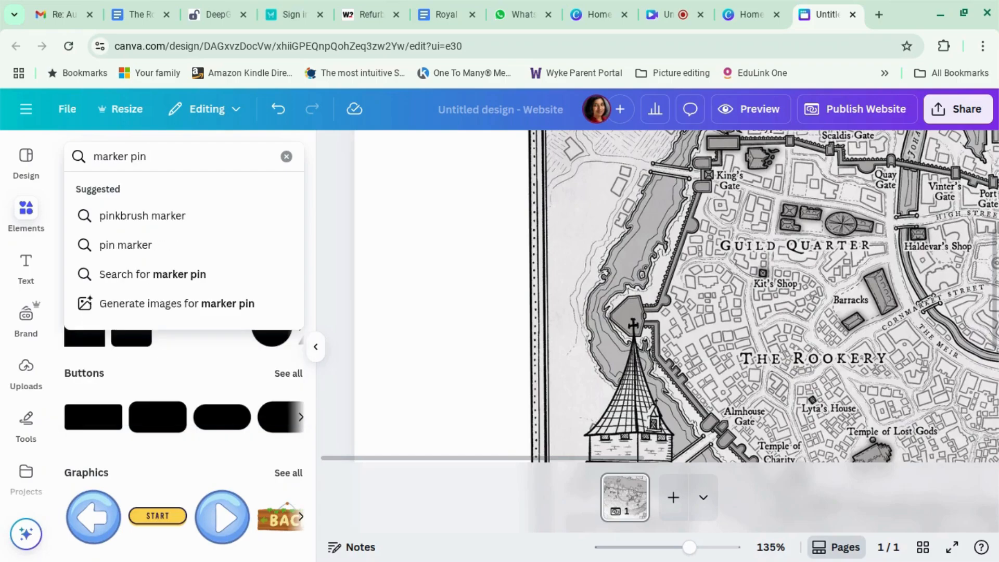
pyautogui.press('Return')
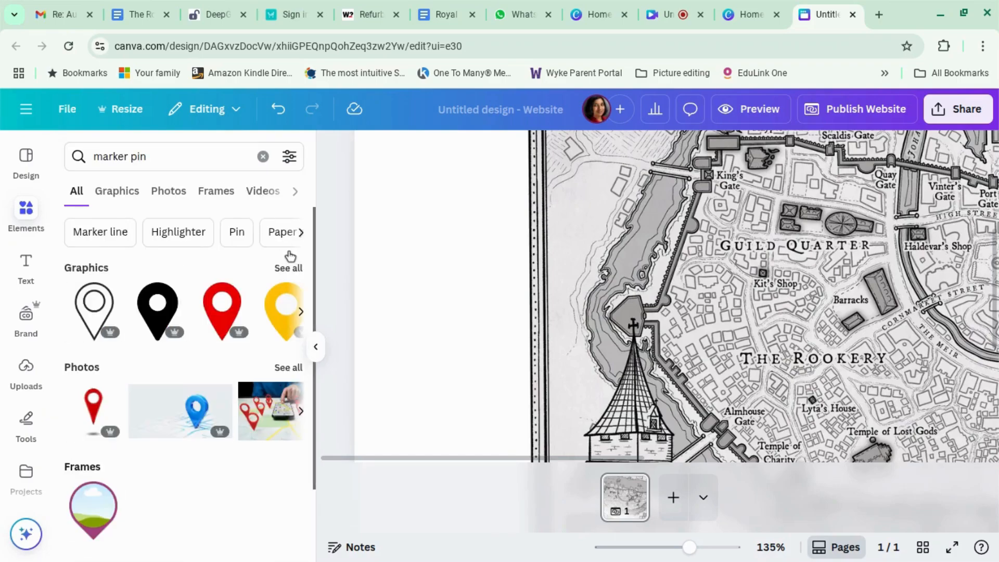
pyautogui.click(289, 268)
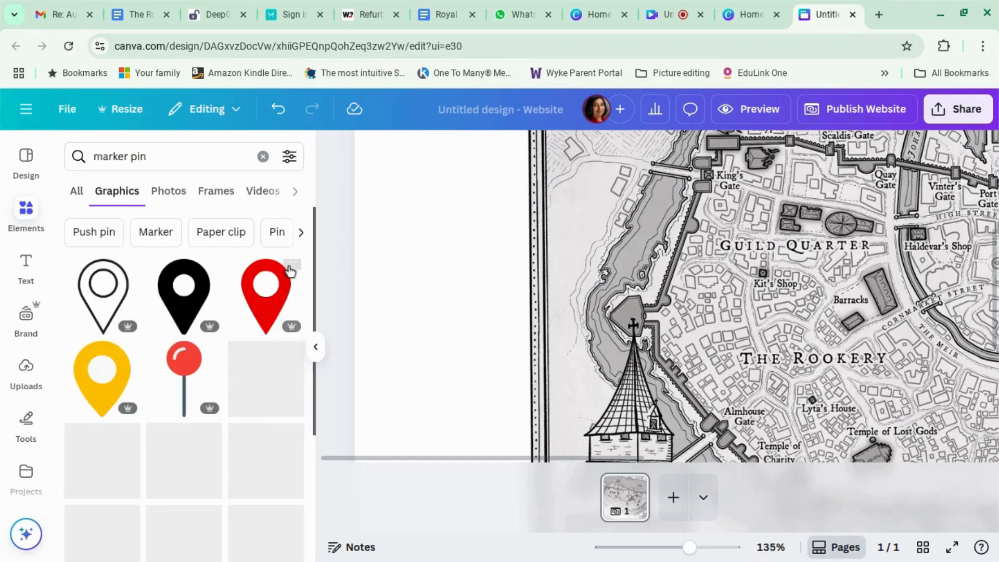
# Filter the marker pin graphics by price to Free only.
pyautogui.click(288, 158)
pyautogui.scroll(-4, 152, 296)
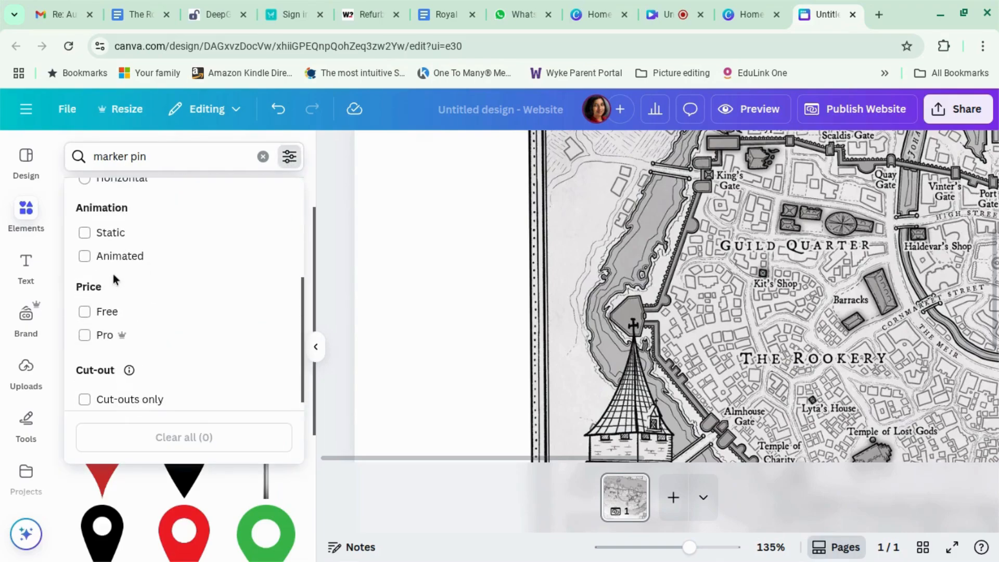
pyautogui.click(90, 313)
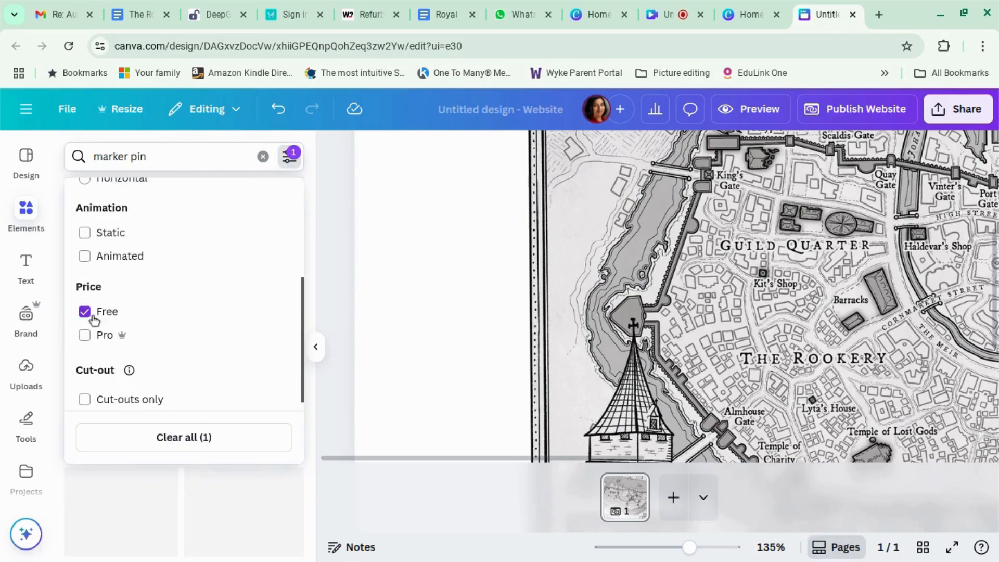
pyautogui.click(333, 277)
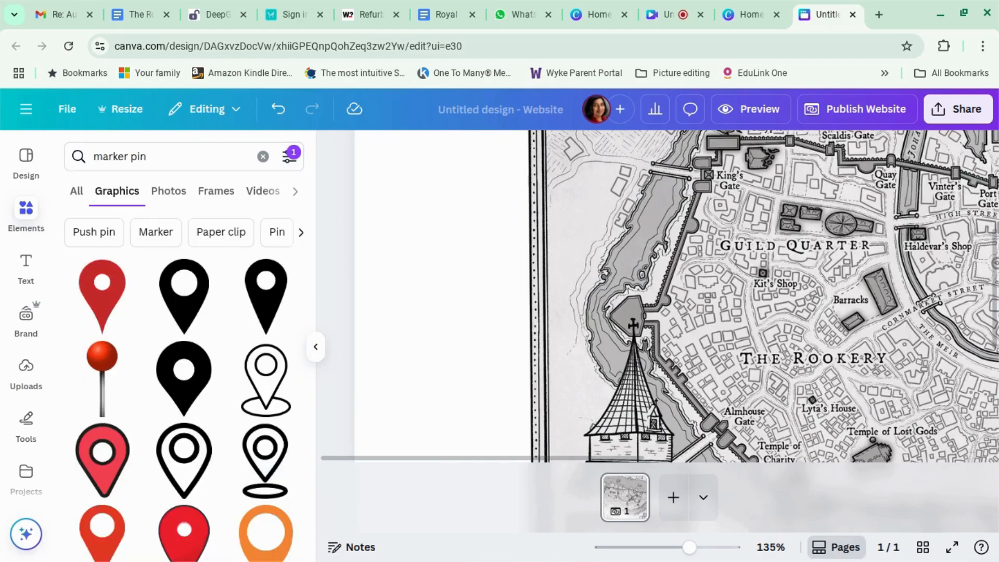
# Add the plain red location pin to the map, move it over the Guild Quarter and scale it down.
pyautogui.click(102, 283)
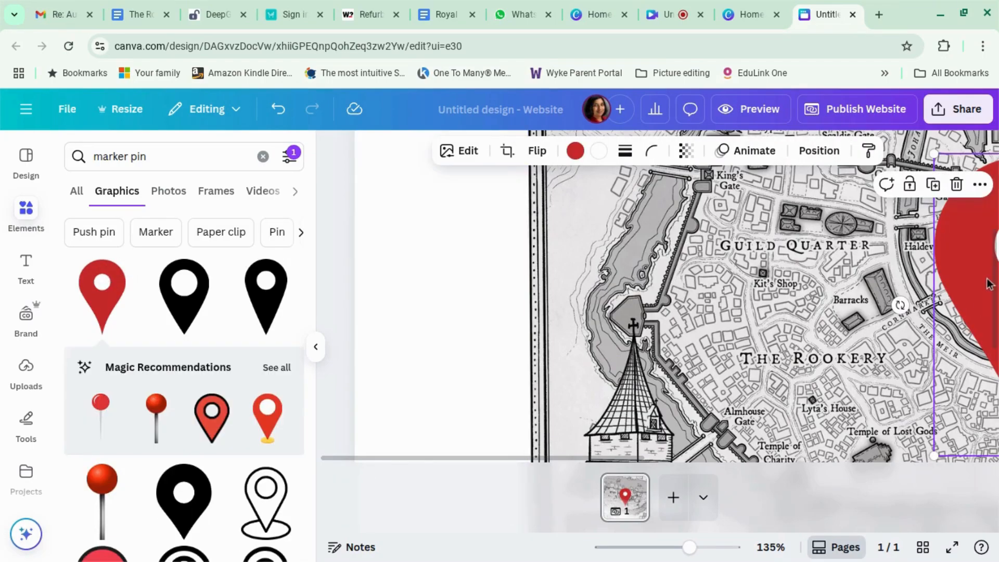
pyautogui.moveTo(970, 279); pyautogui.dragTo(715, 276)
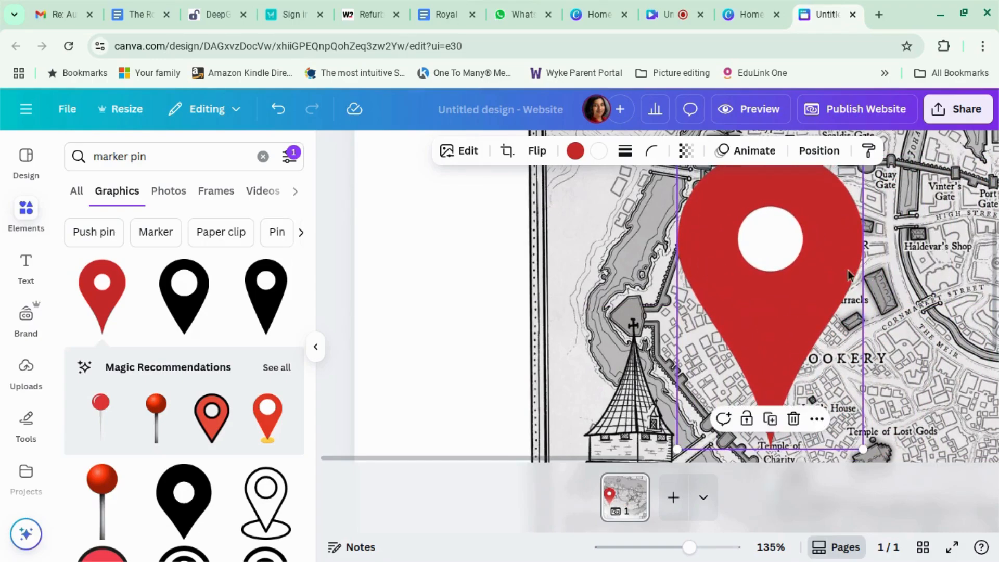
pyautogui.scroll(-2, 829, 345)
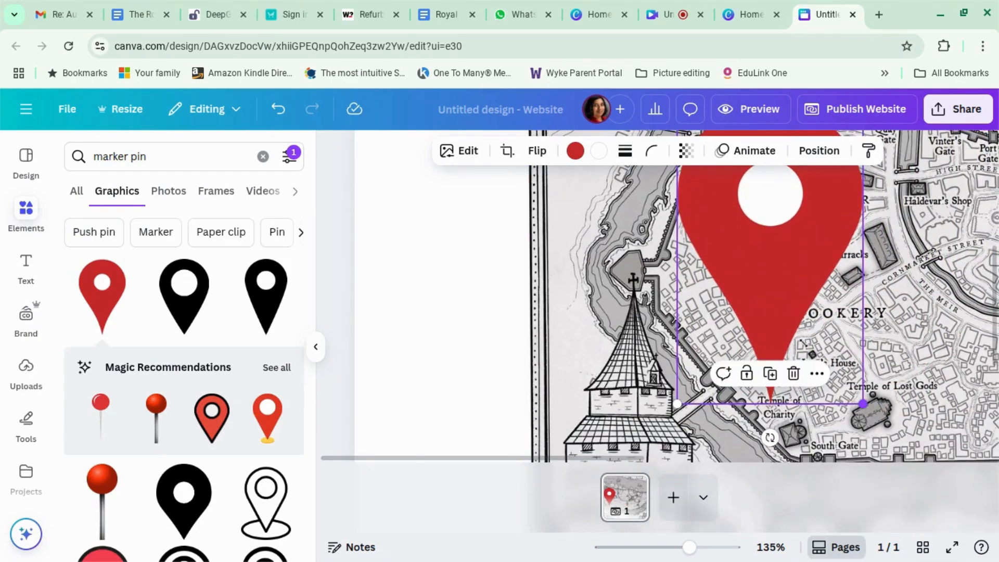
pyautogui.moveTo(863, 404); pyautogui.dragTo(797, 296)
# Move the red pin closer to Kit's Shop in the Guild Quarter and shrink it to about half its size.
pyautogui.moveTo(693, 551); pyautogui.dragTo(707, 547)
pyautogui.click(698, 354)
pyautogui.moveTo(698, 355); pyautogui.dragTo(531, 335)
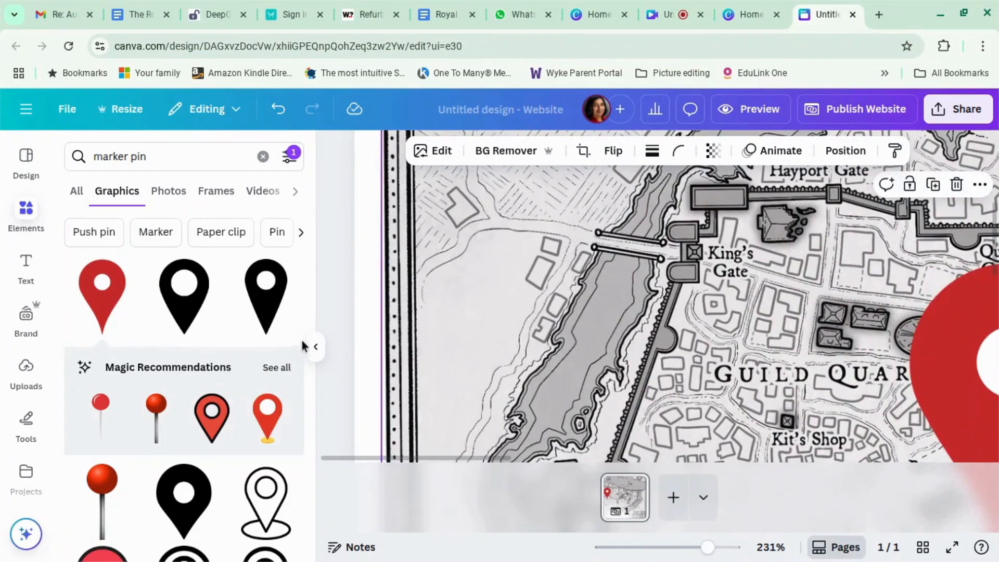
pyautogui.click(317, 348)
pyautogui.moveTo(751, 357); pyautogui.dragTo(604, 253)
pyautogui.scroll(-3, 690, 234)
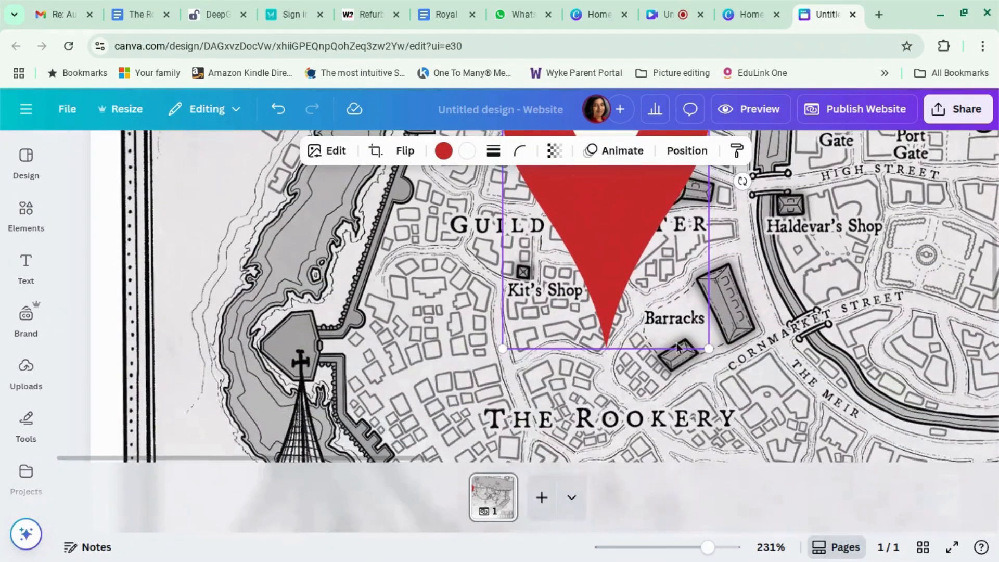
pyautogui.moveTo(709, 350); pyautogui.dragTo(557, 232)
pyautogui.scroll(1, 557, 231)
pyautogui.scroll(3, 556, 232)
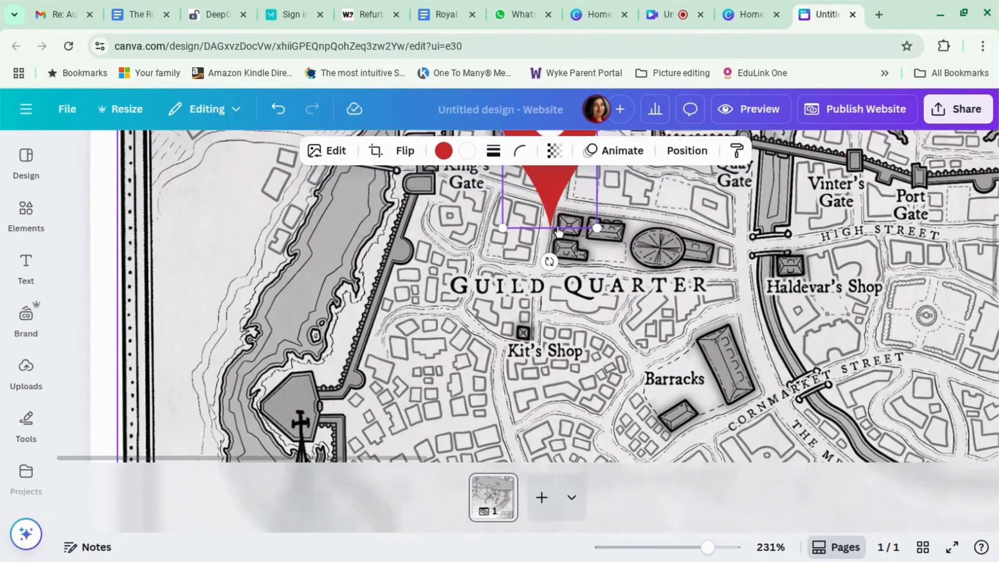
# Shrink the red pin to a small marker and position its tip on the Kit's Shop building.
pyautogui.moveTo(598, 195); pyautogui.dragTo(557, 263)
pyautogui.moveTo(530, 294); pyautogui.dragTo(525, 406)
pyautogui.moveTo(550, 372); pyautogui.dragTo(523, 425)
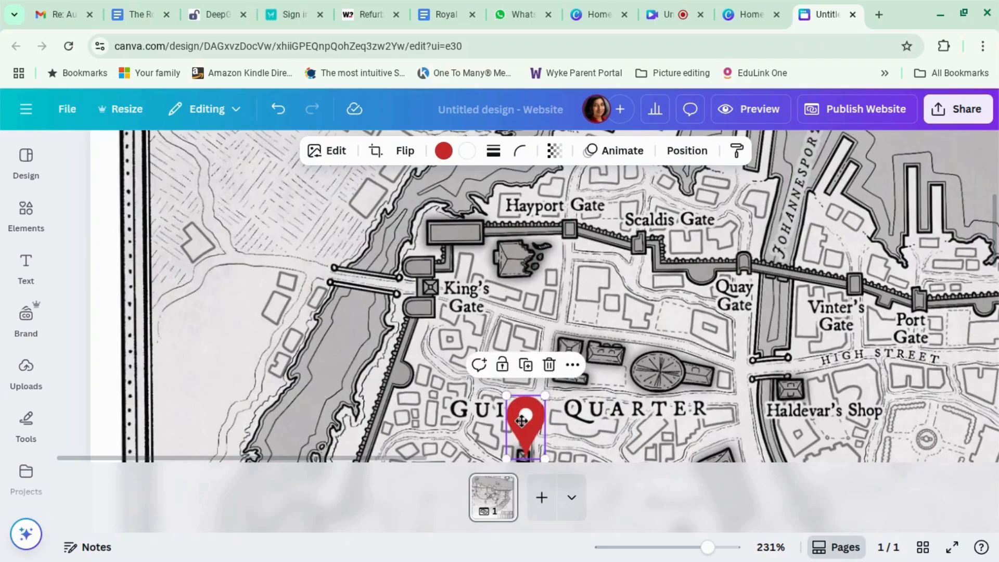
pyautogui.scroll(-1, 620, 411)
# Add a text box reading "Kit's shop", scale it down and move it over the red pin.
pyautogui.click(620, 411)
pyautogui.click(26, 265)
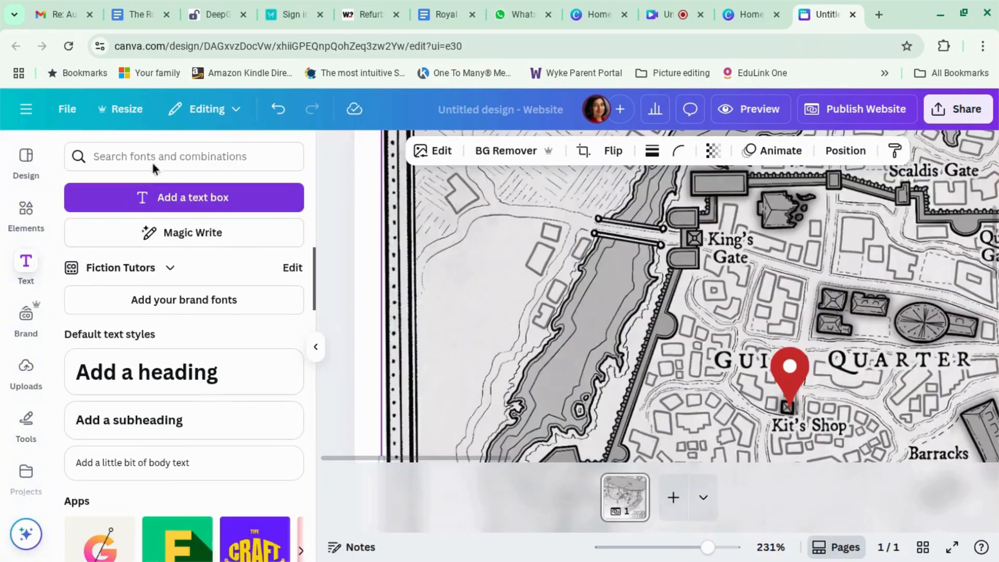
pyautogui.click(143, 196)
pyautogui.write("Kit's shop")
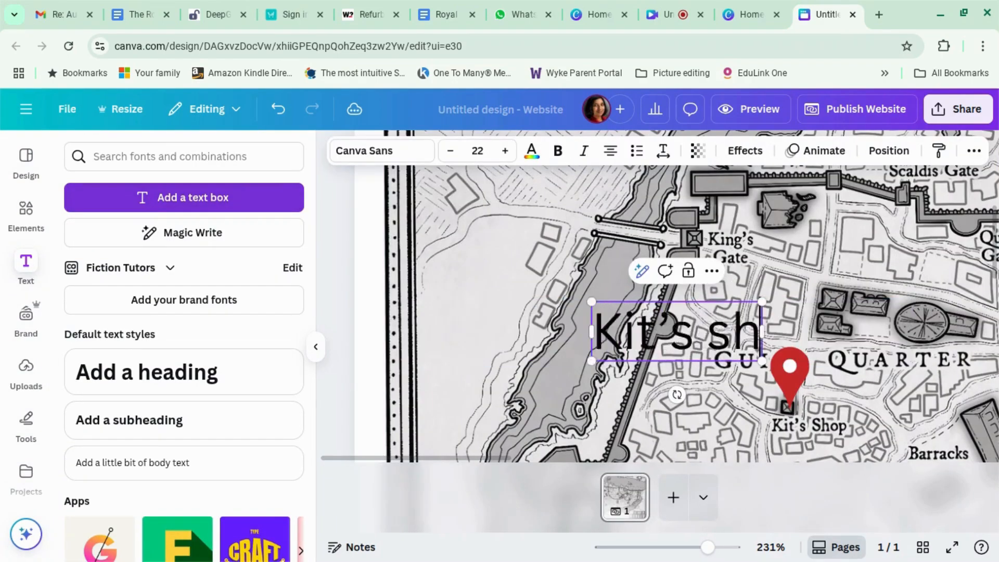
pyautogui.moveTo(559, 302); pyautogui.dragTo(635, 321)
pyautogui.moveTo(735, 403); pyautogui.dragTo(808, 410)
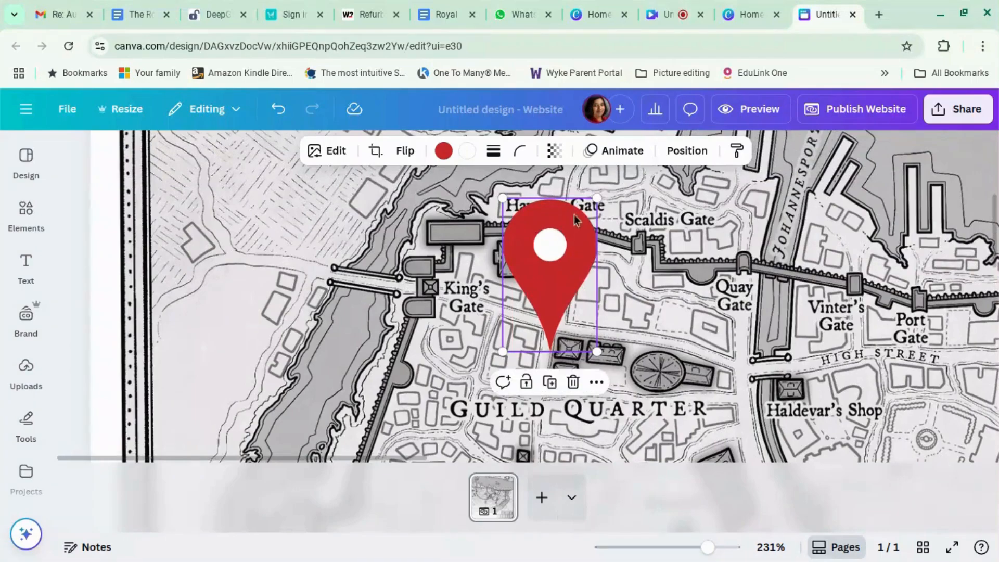
# Reduce the large red pin to a small marker pointing at the Kit's Shop building.
pyautogui.moveTo(550, 248); pyautogui.dragTo(524, 407)
pyautogui.moveTo(549, 371); pyautogui.dragTo(614, 419)
pyautogui.click(621, 416)
pyautogui.scroll(-2, 622, 416)
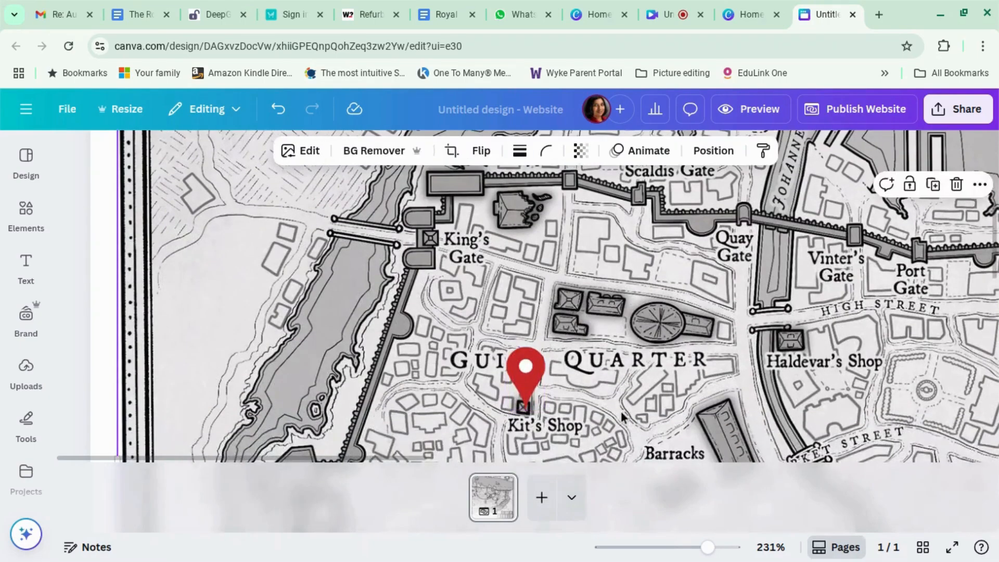
# Add a text box reading "Kit's shop", scale it to about font size 14.9 and move it over the red pin.
pyautogui.click(26, 267)
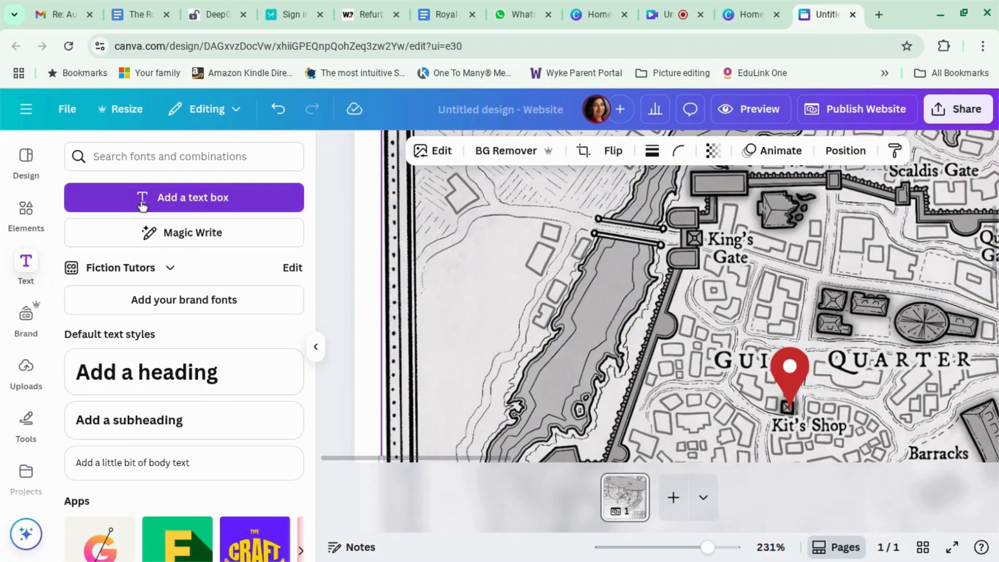
pyautogui.click(142, 201)
pyautogui.write("Kit's shop")
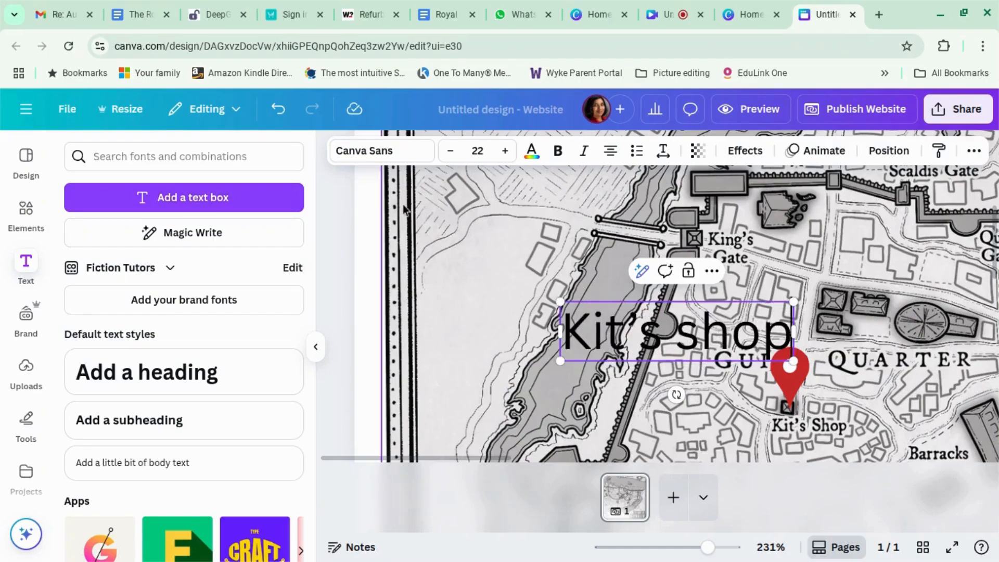
pyautogui.moveTo(559, 301); pyautogui.dragTo(635, 320)
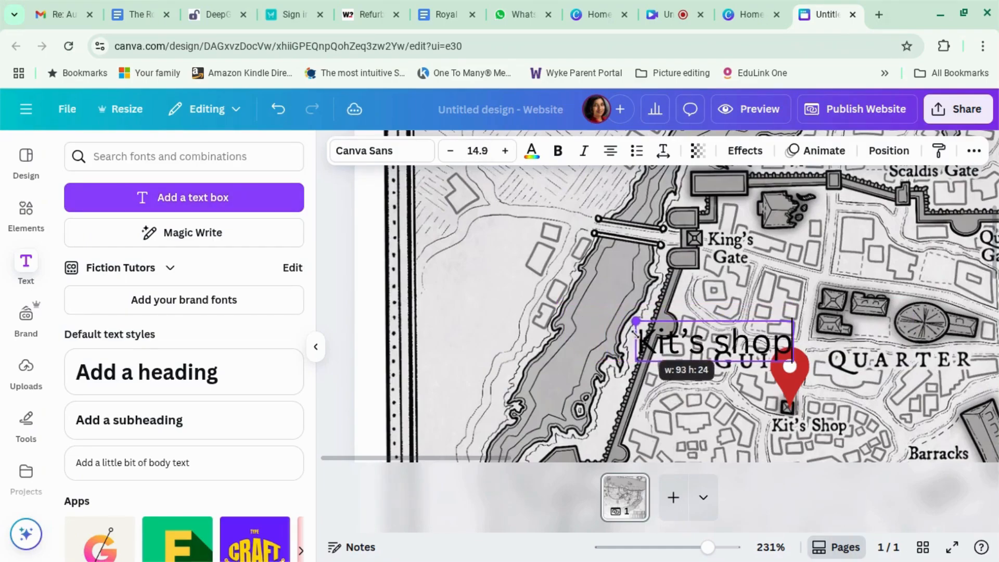
pyautogui.moveTo(731, 397); pyautogui.dragTo(809, 407)
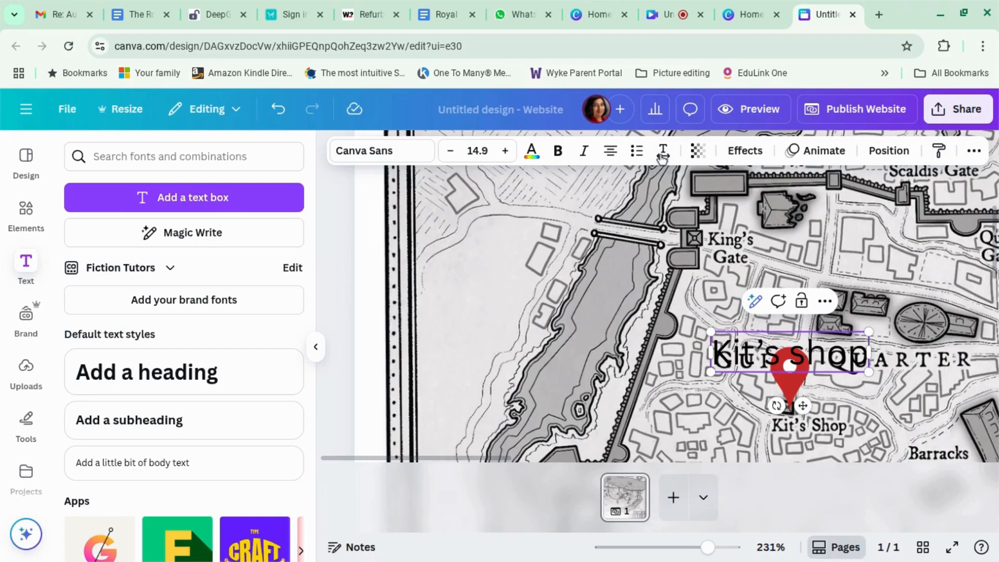
# Insert a square shape on the map and give it a solid outline with stroke weight 4.
pyautogui.click(27, 210)
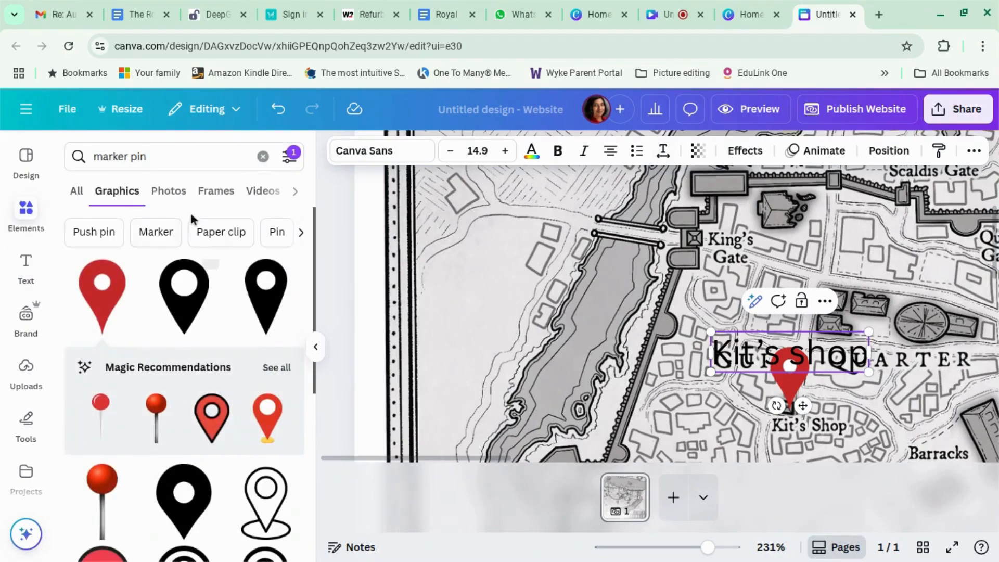
pyautogui.click(262, 157)
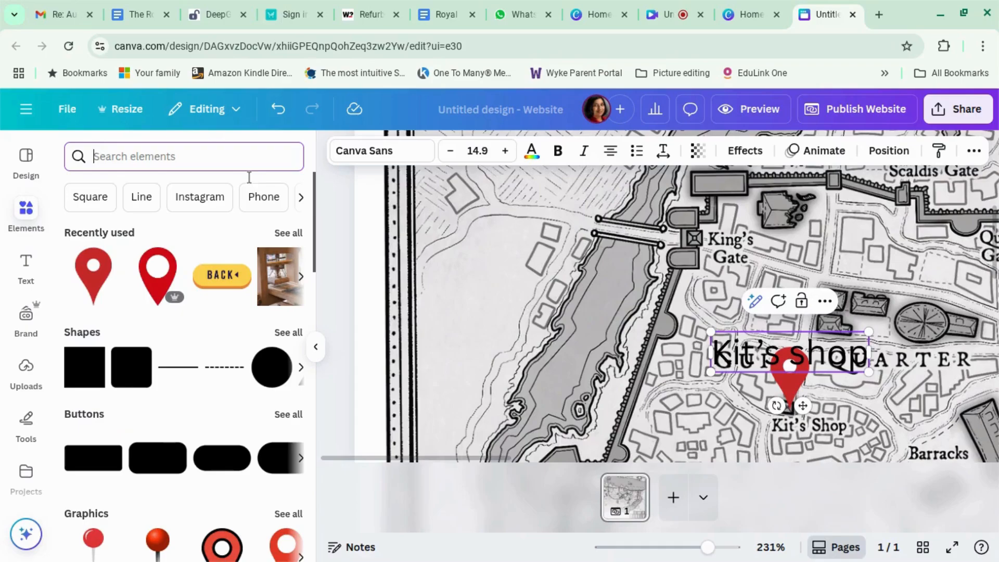
pyautogui.click(84, 374)
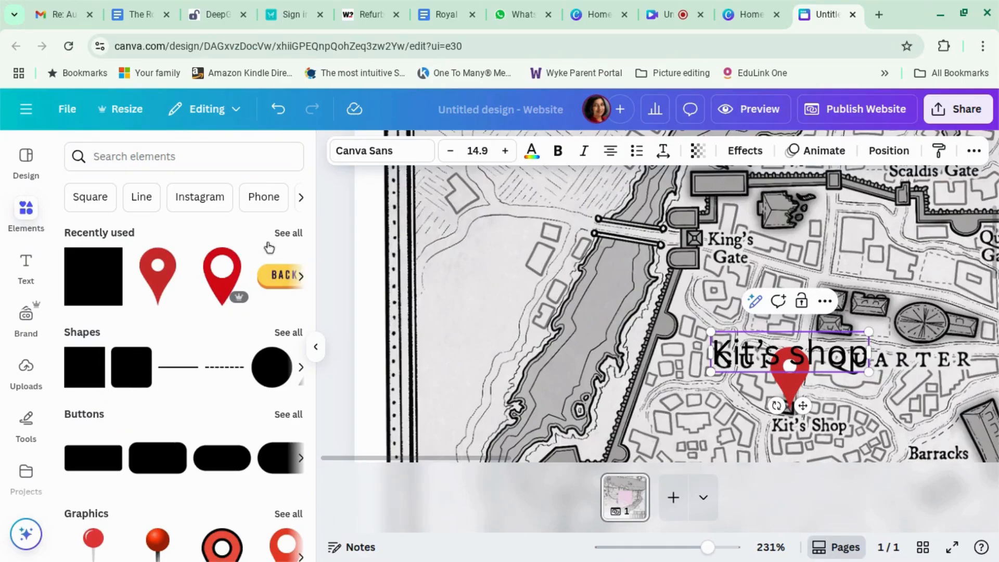
pyautogui.click(85, 275)
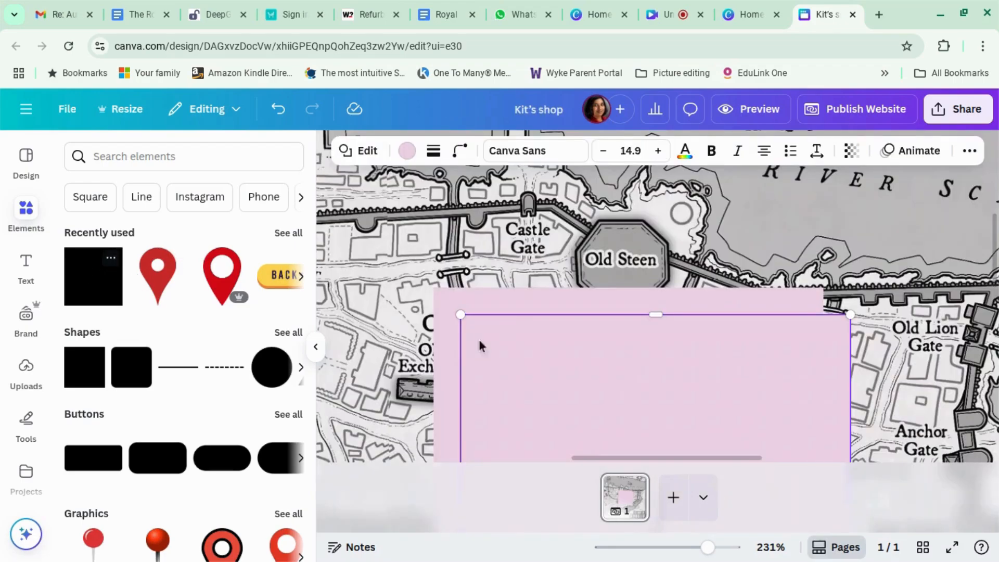
pyautogui.scroll(-5, 479, 346)
pyautogui.click(433, 151)
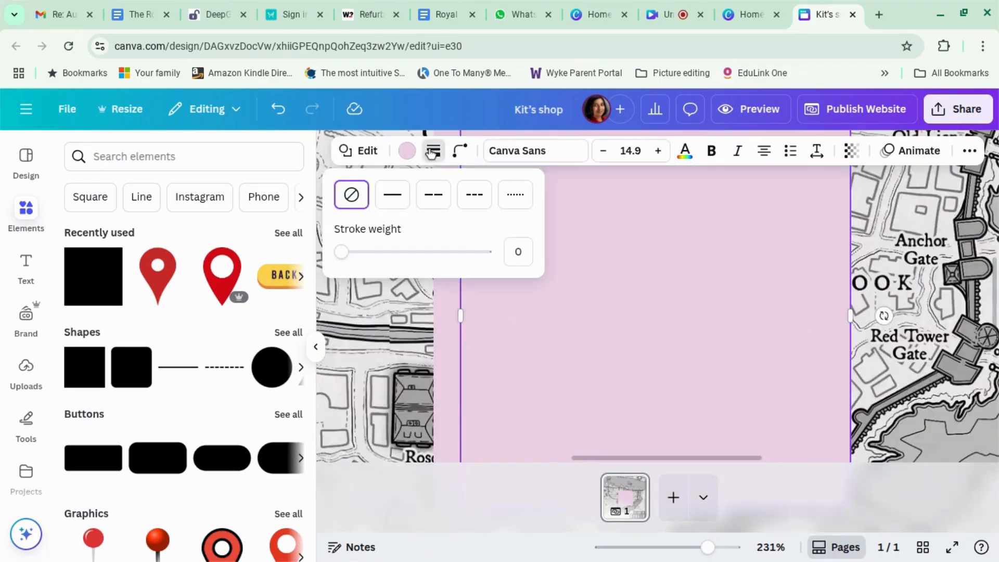
pyautogui.click(396, 196)
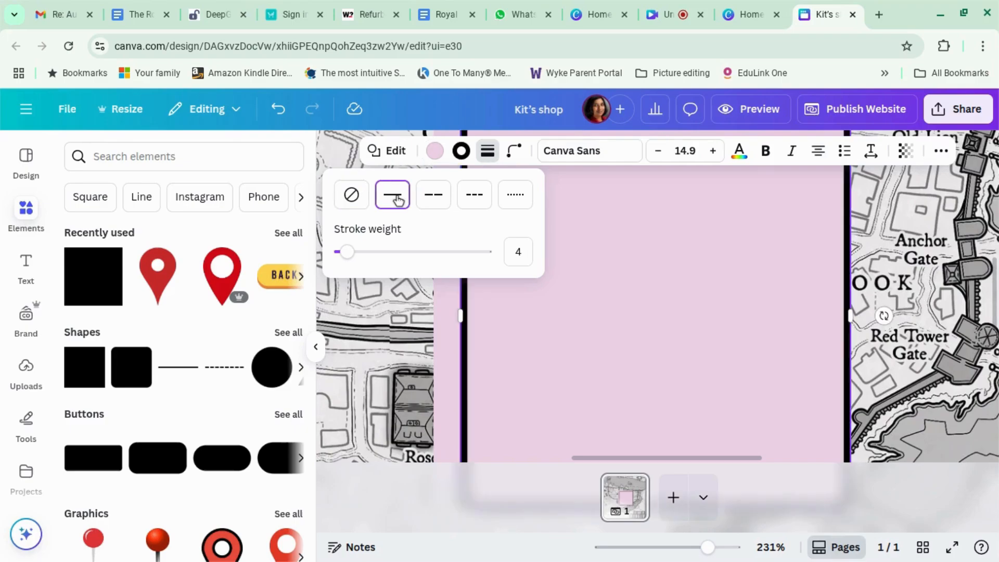
# Fill the outlined square with the light grey photo colour and delete the duplicate pink square behind it.
pyautogui.click(433, 154)
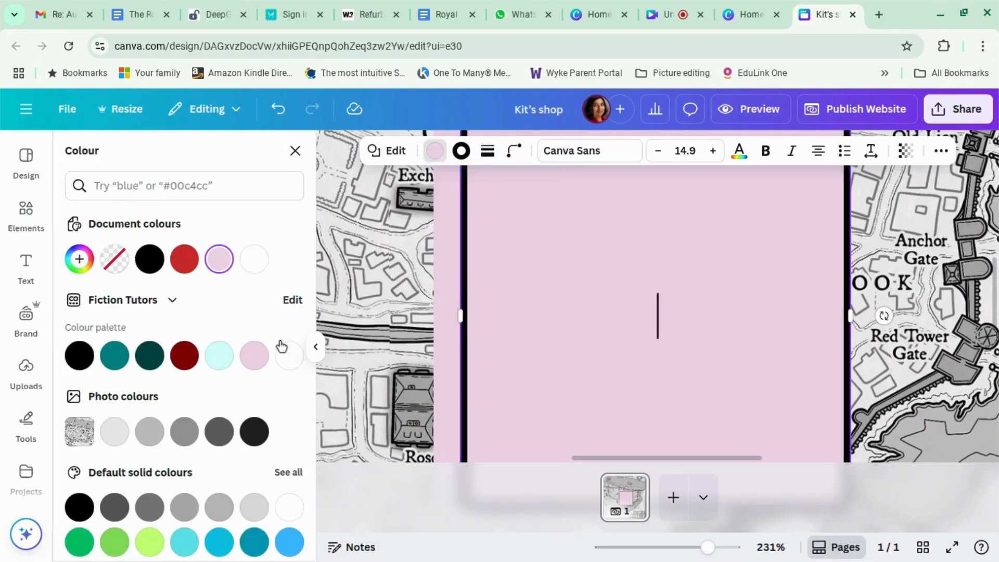
pyautogui.click(115, 431)
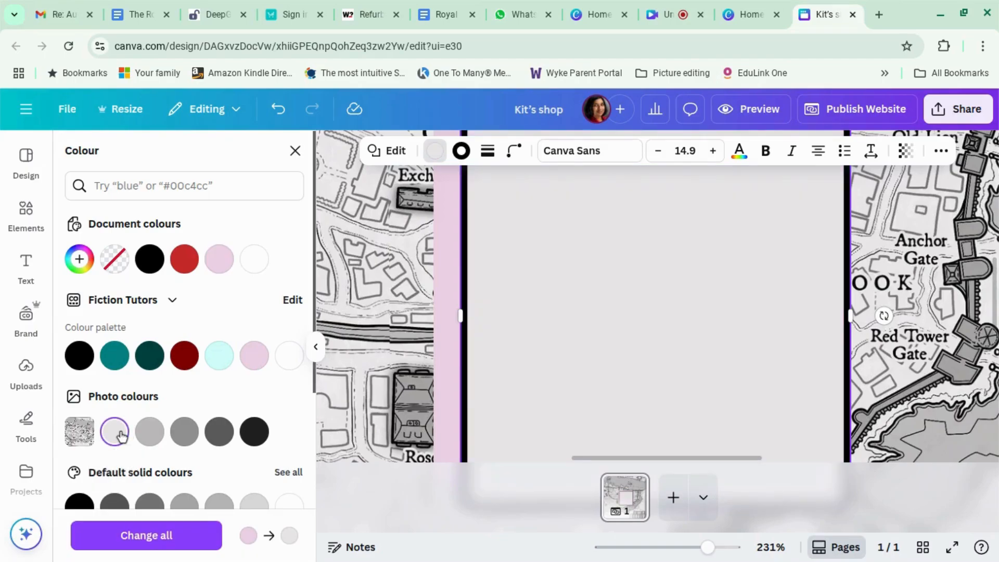
pyautogui.click(449, 374)
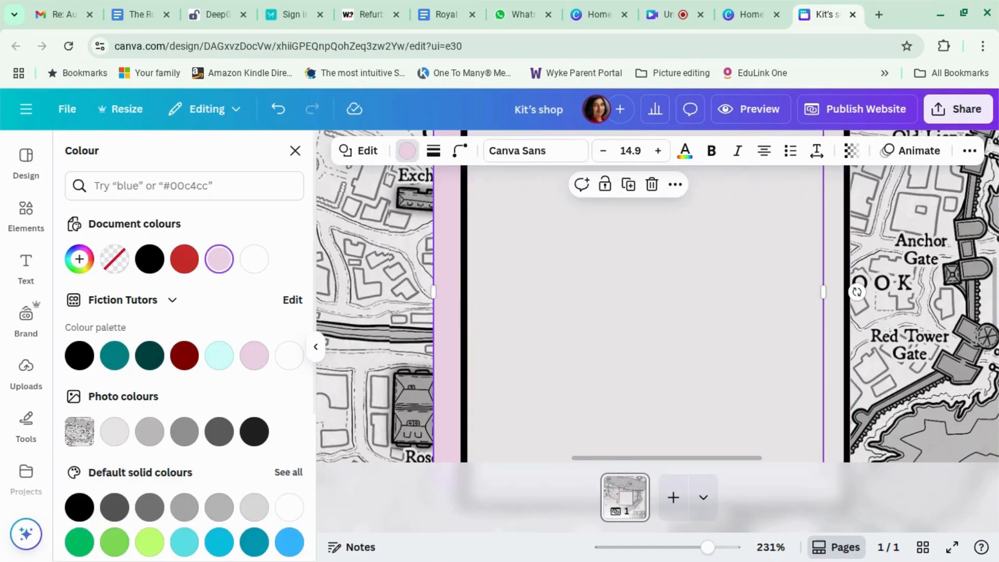
pyautogui.press('Delete')
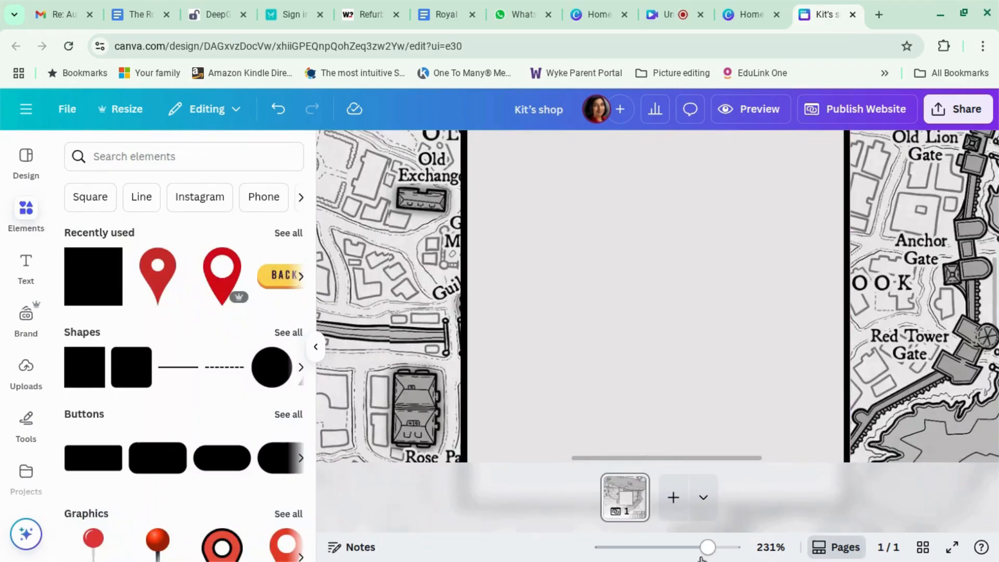
# Shrink the grey square into a small label box and fit it around the "Kit's shop" text.
pyautogui.moveTo(707, 546); pyautogui.dragTo(694, 547)
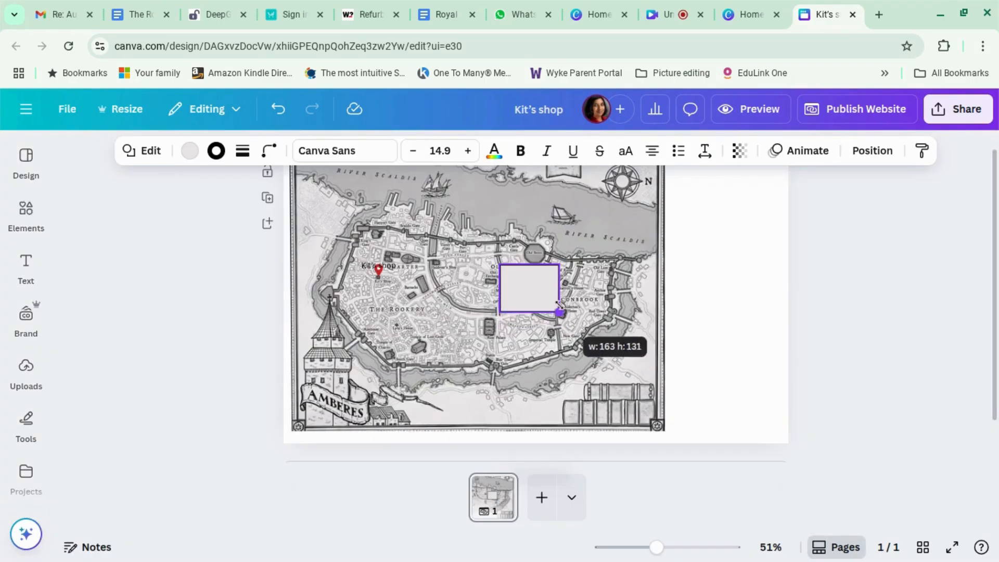
pyautogui.moveTo(557, 310); pyautogui.dragTo(554, 277)
pyautogui.moveTo(656, 546); pyautogui.dragTo(677, 547)
pyautogui.moveTo(497, 355); pyautogui.dragTo(311, 357)
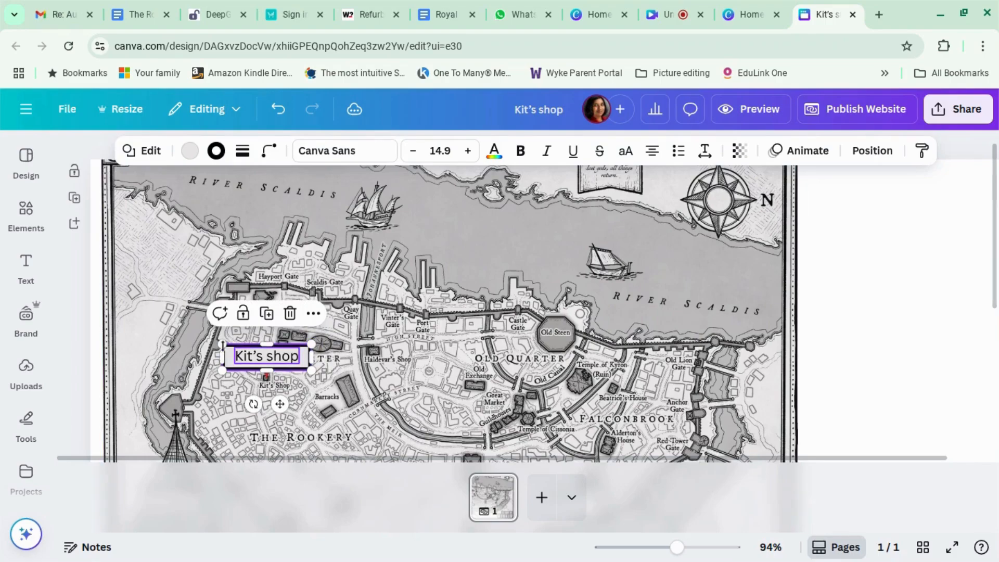
pyautogui.moveTo(221, 370); pyautogui.dragTo(224, 365)
# Bring the red pin in front of the label box and group the pin, box and "Kit's shop" text.
pyautogui.click(264, 371)
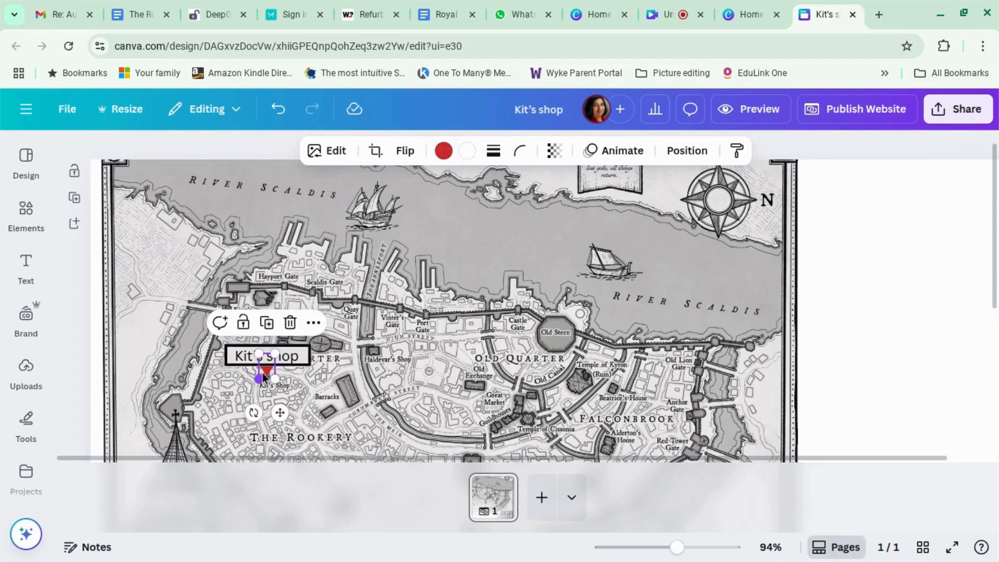
pyautogui.click(687, 150)
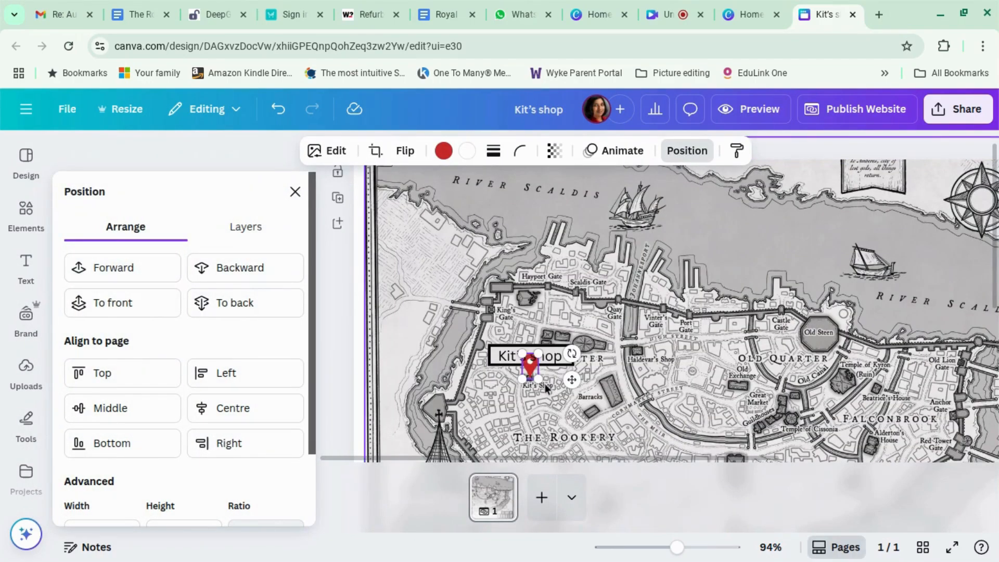
pyautogui.click(358, 378)
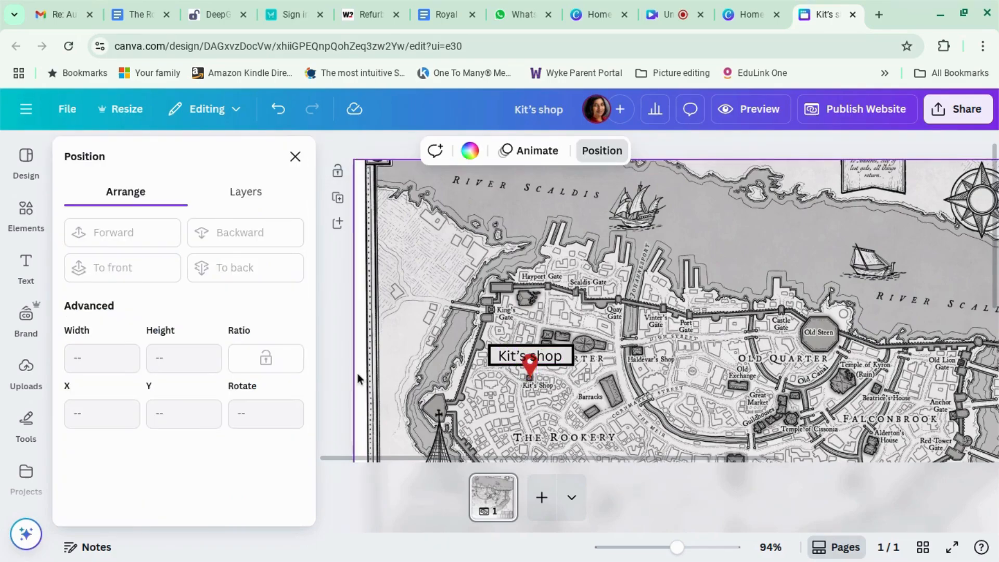
pyautogui.click(492, 360)
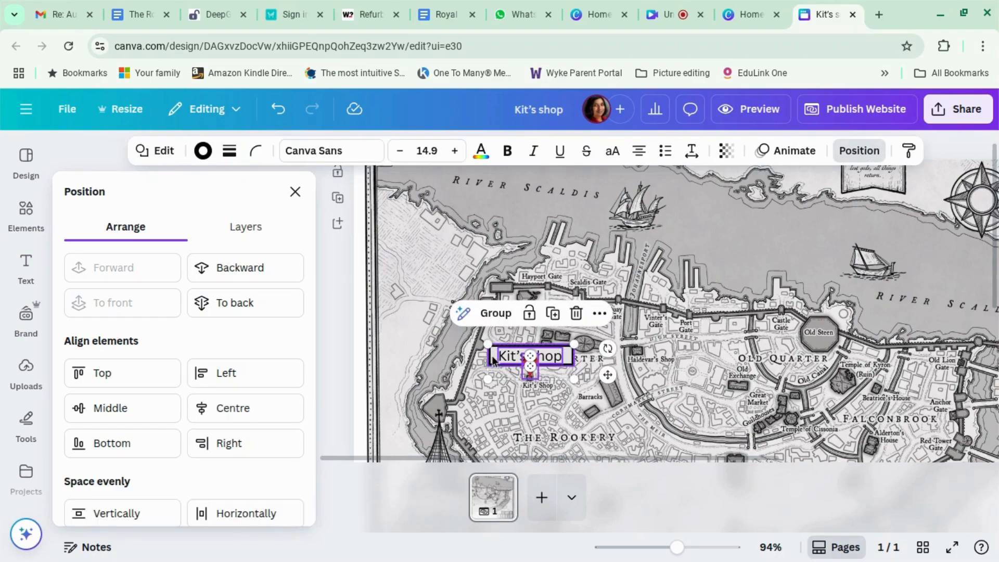
pyautogui.click(499, 314)
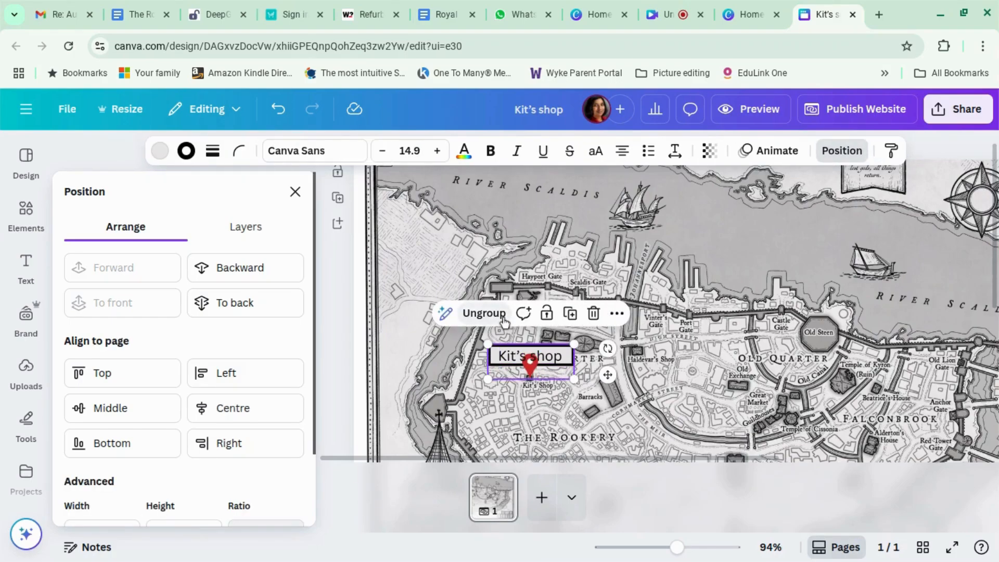
# Duplicate the Kit's shop label group, move the copy to Lyta's House on the map and lock the original group.
pyautogui.scroll(-3, 534, 311)
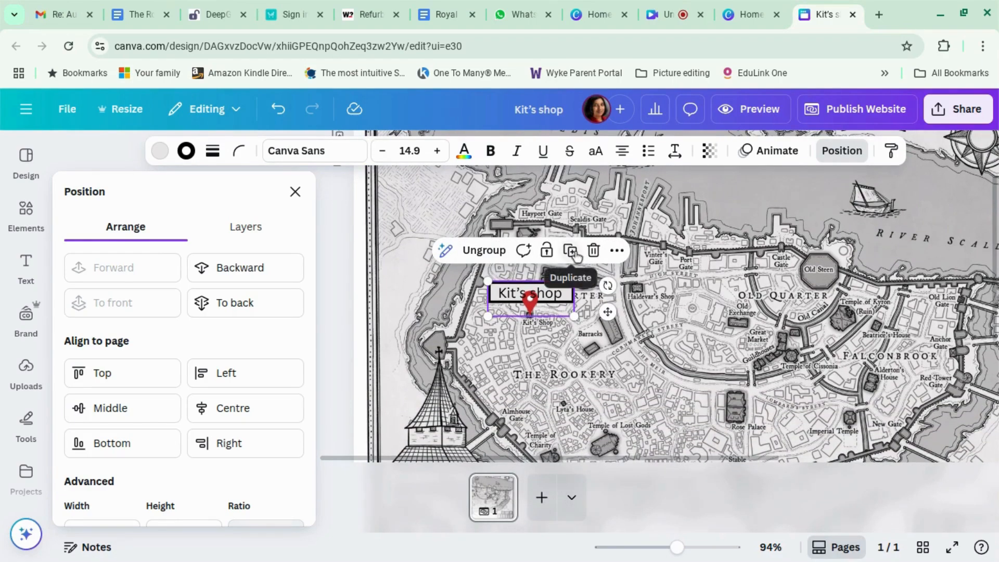
pyautogui.hotkey('ctrl', 'd')
pyautogui.moveTo(541, 310); pyautogui.dragTo(565, 378)
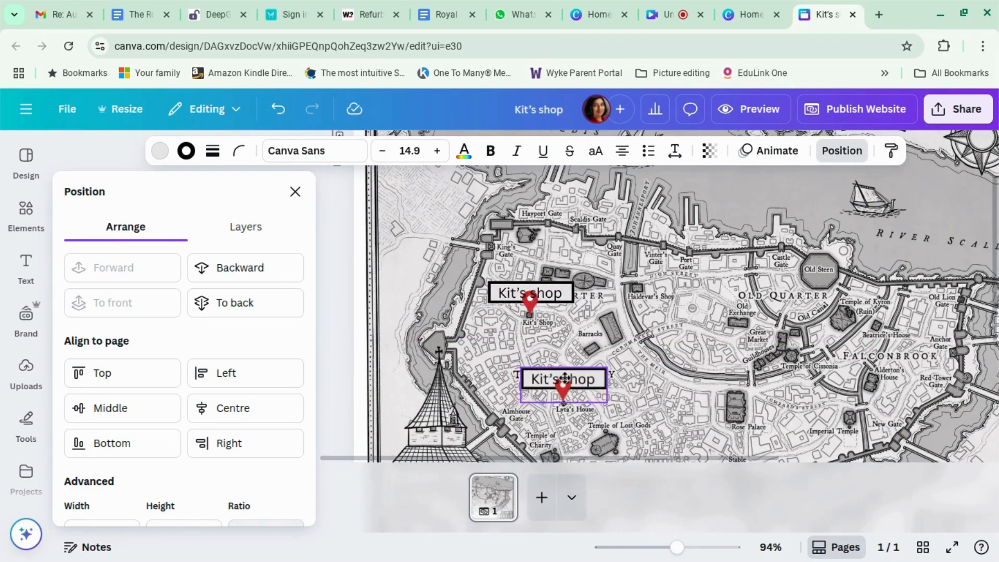
pyautogui.click(541, 297)
pyautogui.click(545, 253)
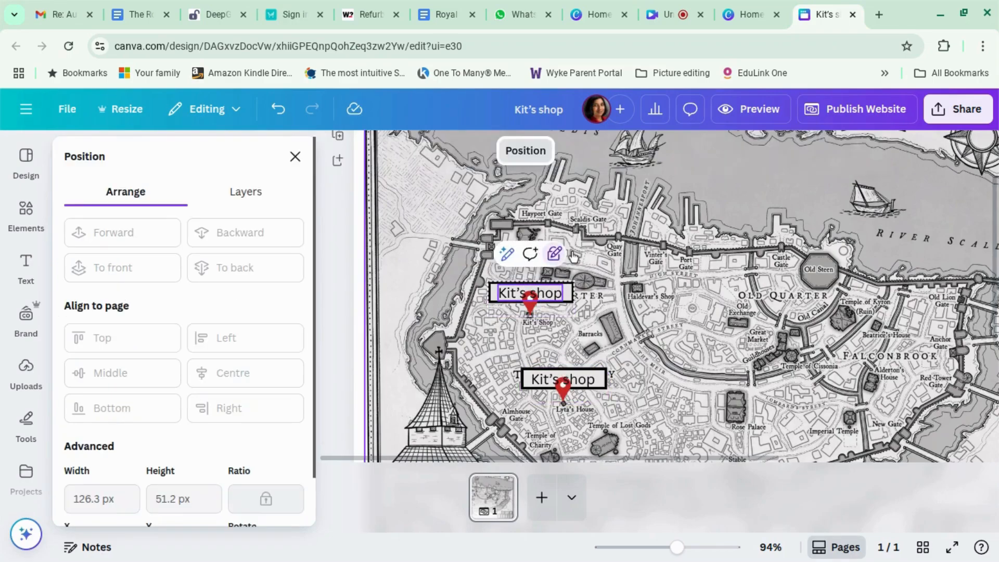
# Replace the copied label's text with "Lyta's House".
pyautogui.click(543, 384)
pyautogui.click(543, 385)
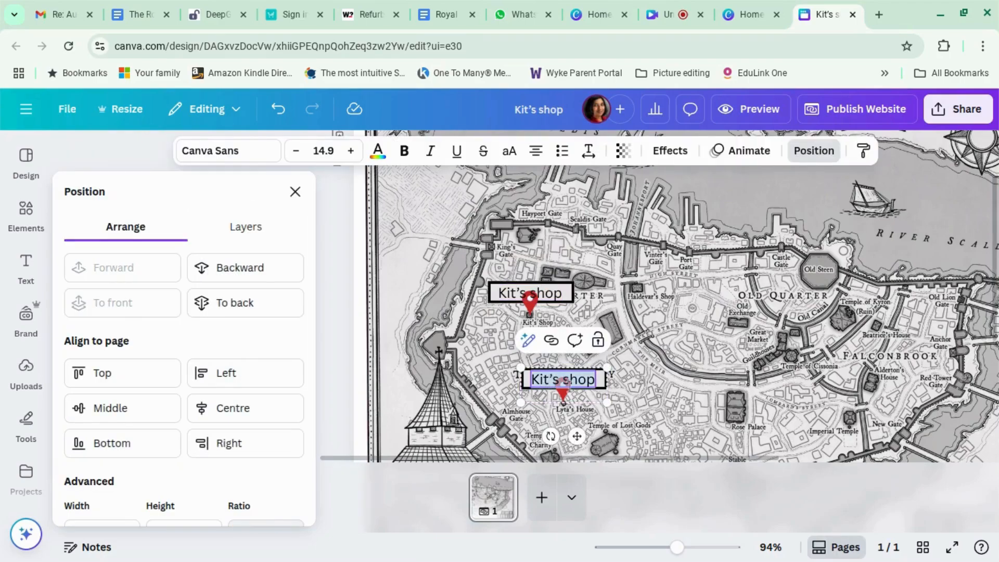
pyautogui.write("Lyta's House")
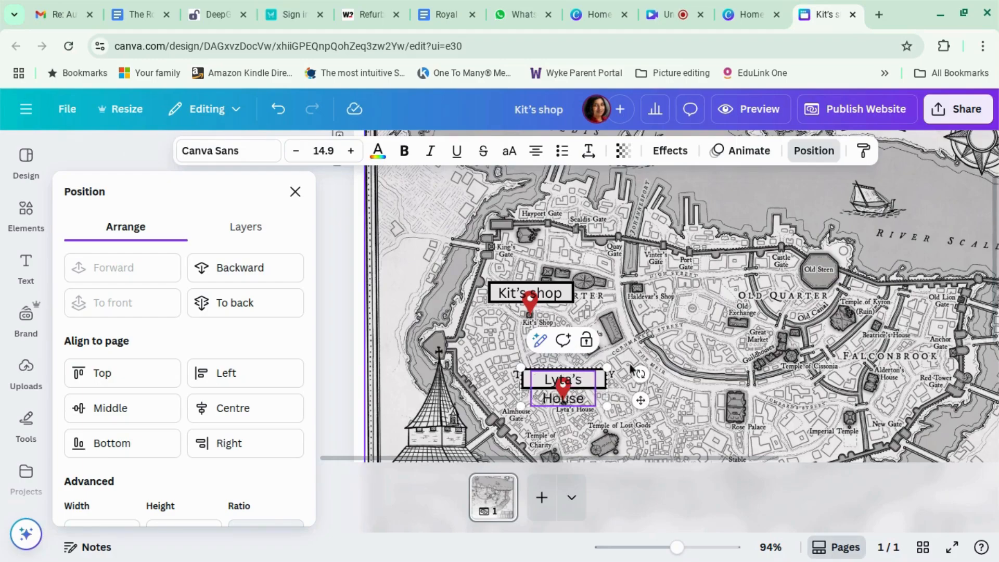
# Ungroup the Lyta's House label and widen its text box to about 126 so the name fits on one line.
pyautogui.press('Escape')
pyautogui.click(536, 337)
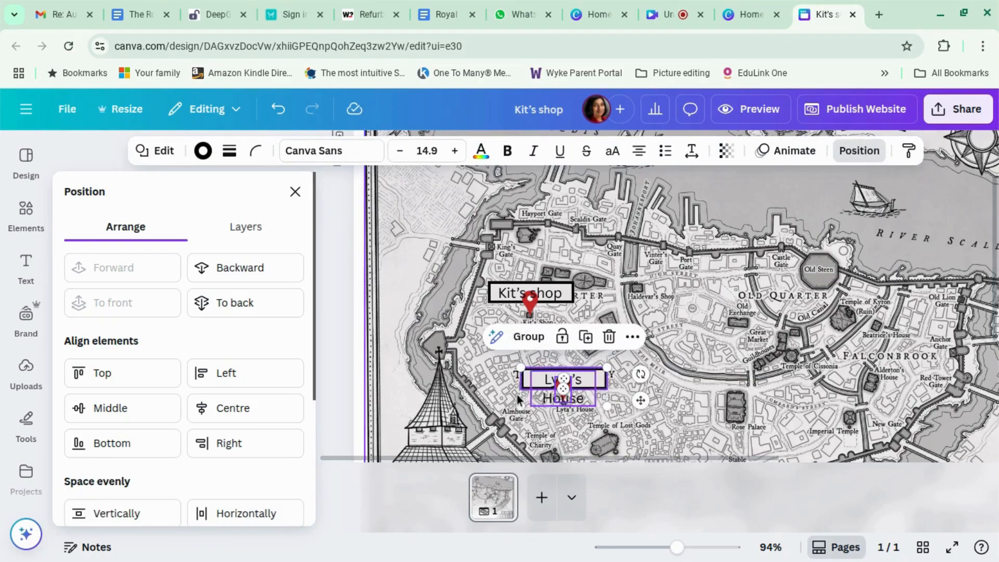
pyautogui.click(563, 388)
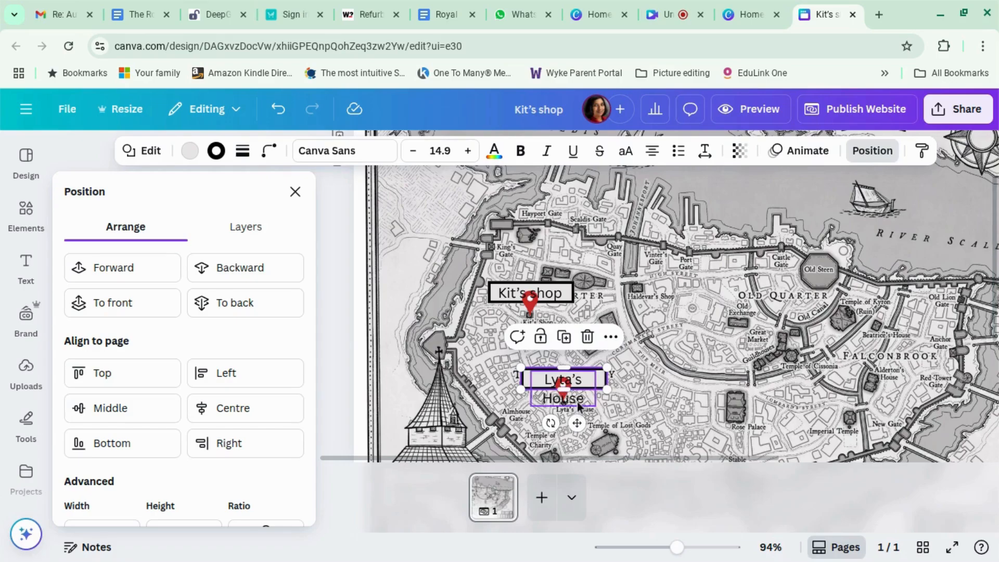
pyautogui.click(579, 406)
pyautogui.moveTo(531, 387); pyautogui.dragTo(521, 390)
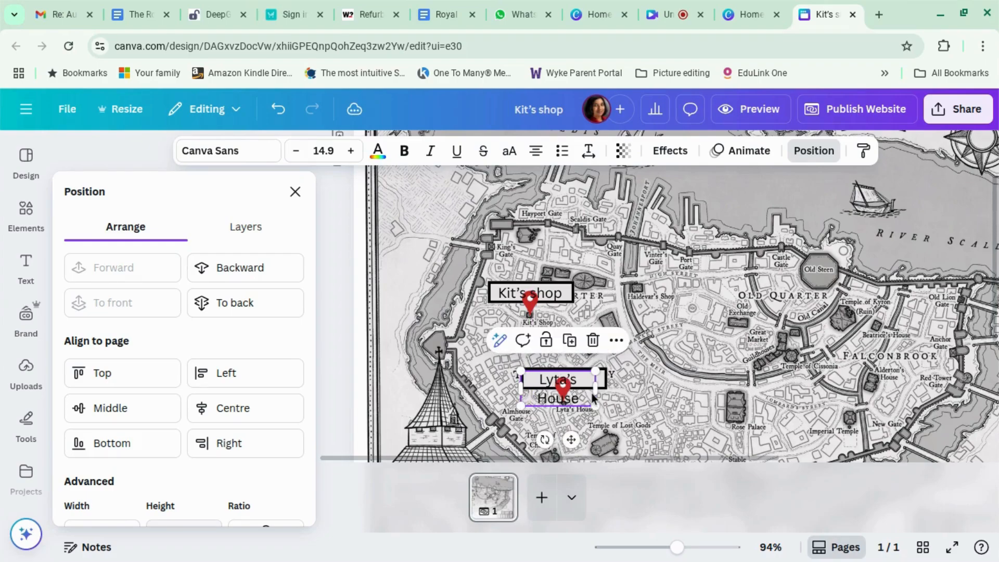
pyautogui.moveTo(595, 389); pyautogui.dragTo(607, 394)
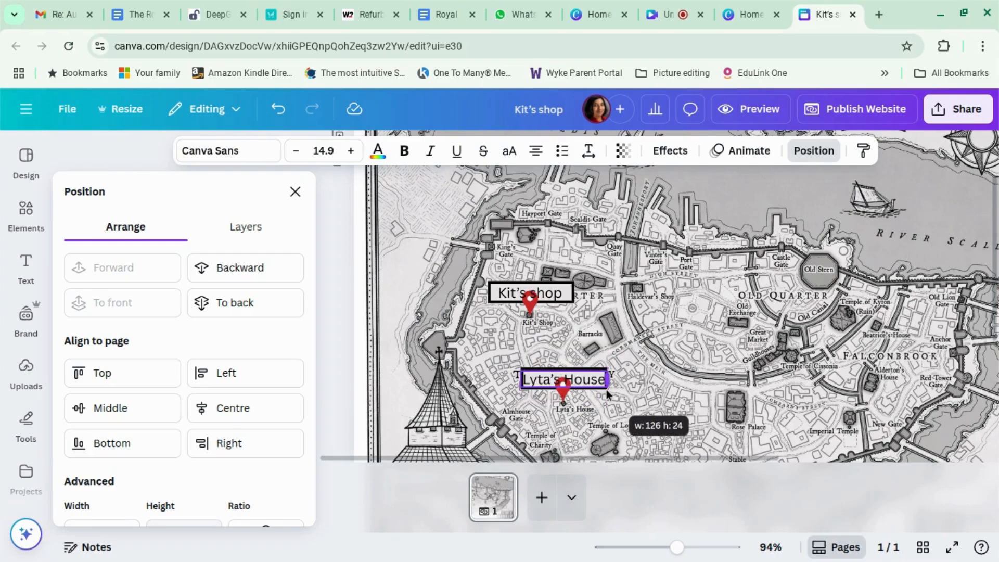
# Reduce the "Lyta's House" text to font size 11.9 and centre it vertically in its label box.
pyautogui.click(302, 154)
pyautogui.click(304, 157)
pyautogui.click(303, 156)
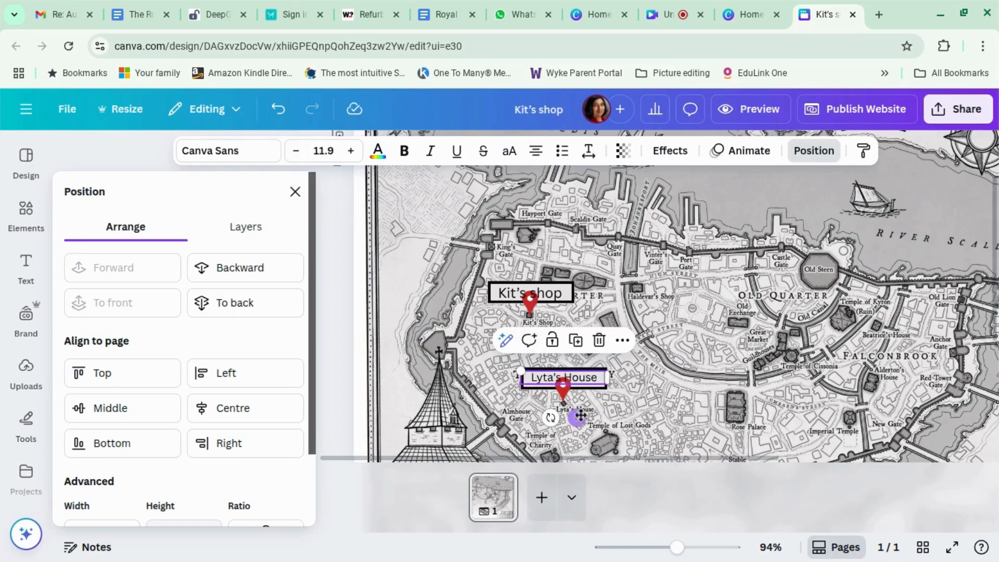
pyautogui.moveTo(582, 417); pyautogui.dragTo(583, 418)
# Select the Lyta's House text, label box and pin together and lock them in place.
pyautogui.click(564, 396)
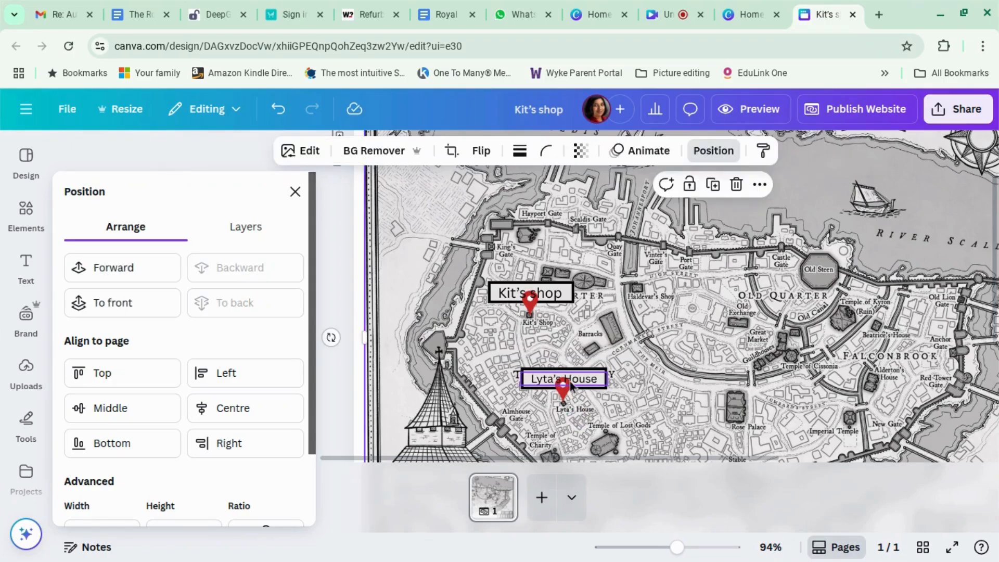
pyautogui.keyDown('shift'); pyautogui.click(536, 384); pyautogui.keyUp('shift')
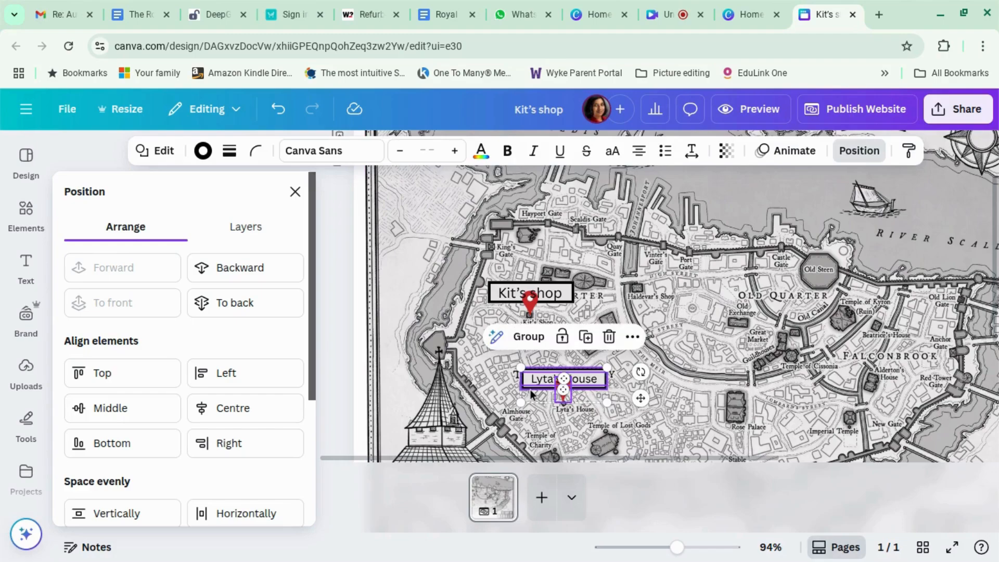
pyautogui.click(566, 345)
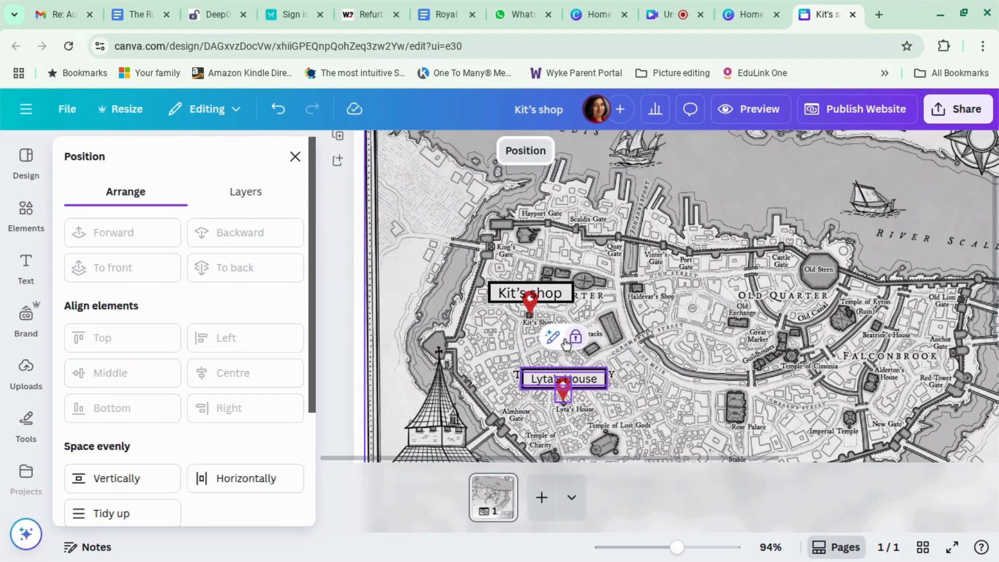
pyautogui.click(662, 394)
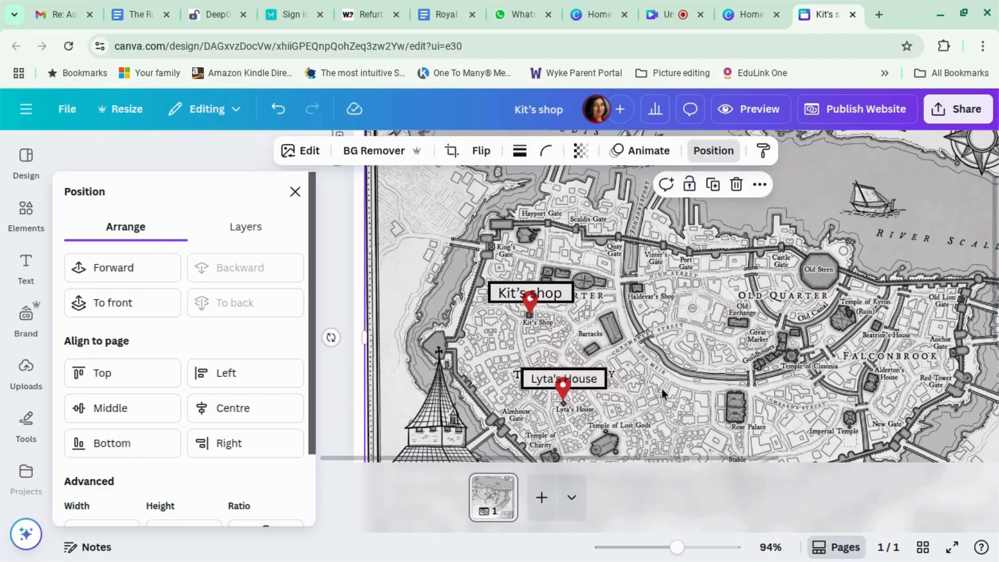
# Add a blank second page to the website and open the elements library for it.
pyautogui.scroll(-2, 663, 393)
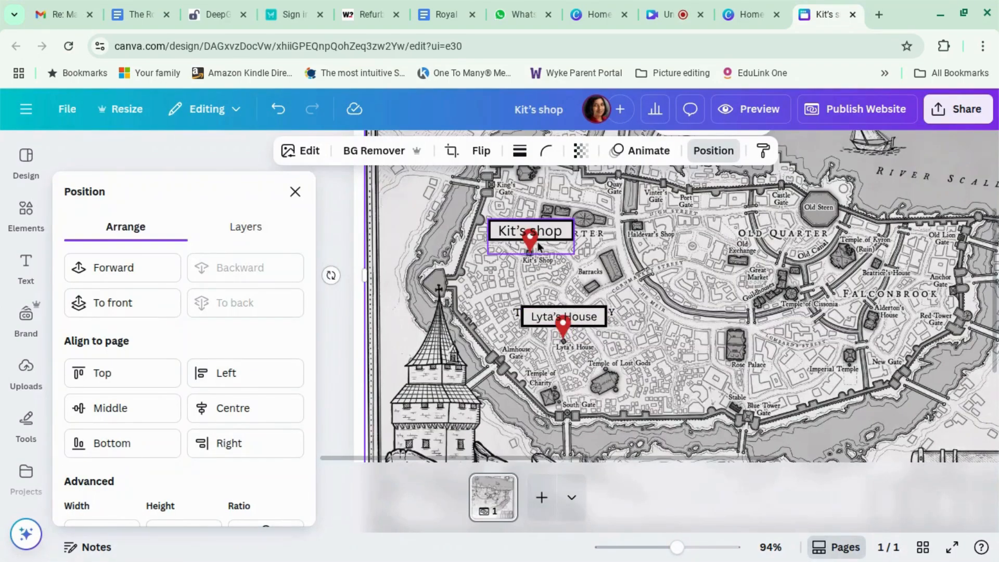
pyautogui.click(541, 497)
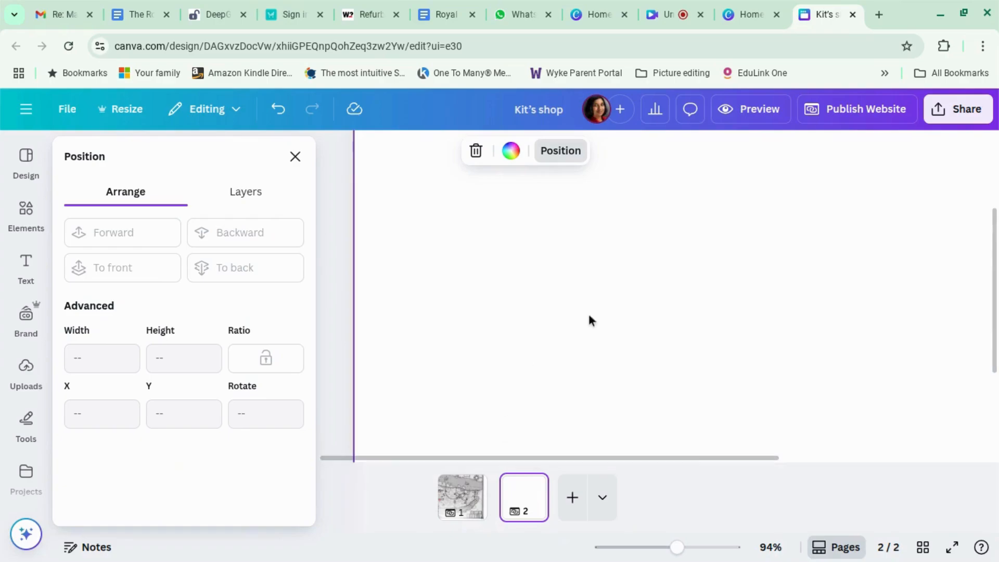
pyautogui.moveTo(677, 547); pyautogui.dragTo(655, 547)
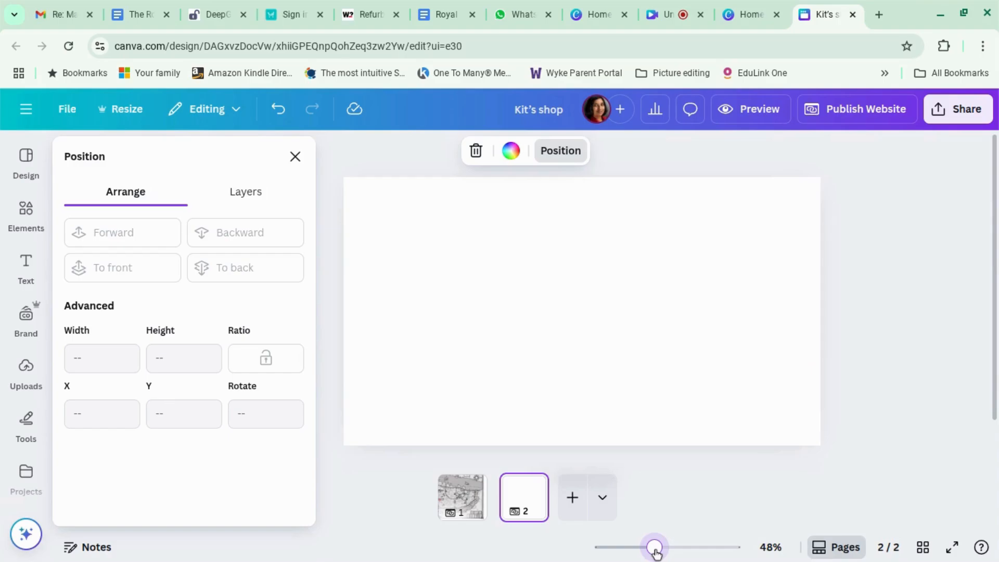
pyautogui.click(21, 215)
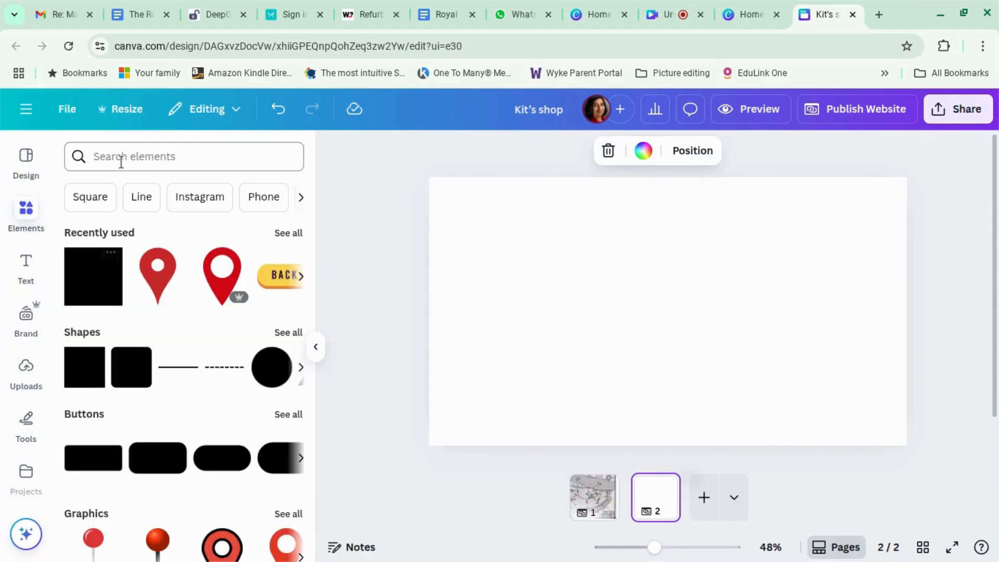
# Search the elements for frames, add the rounded square frame to page 2, enlarge it and place it on the page's right side.
pyautogui.click(118, 168)
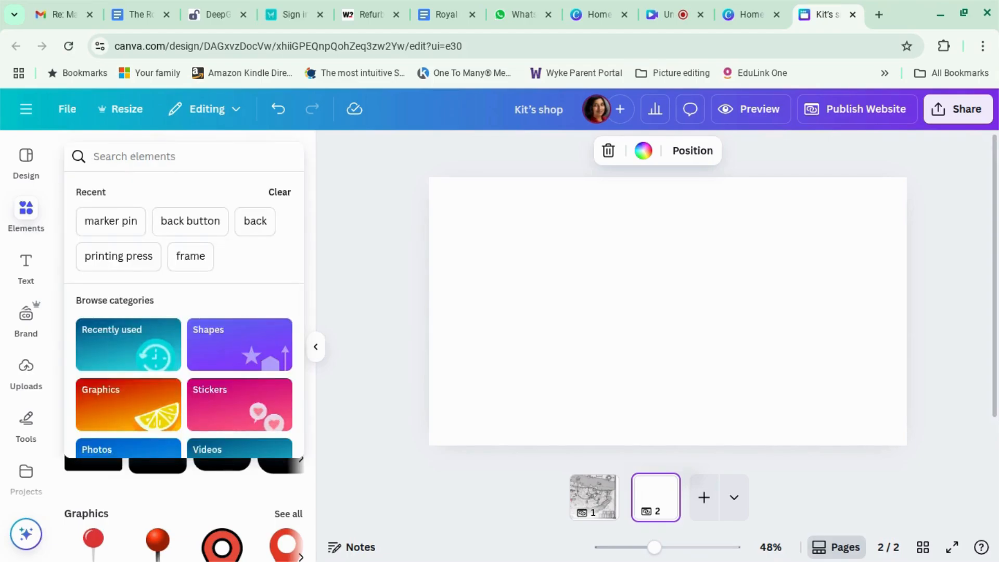
pyautogui.write('frames')
pyautogui.press('Return')
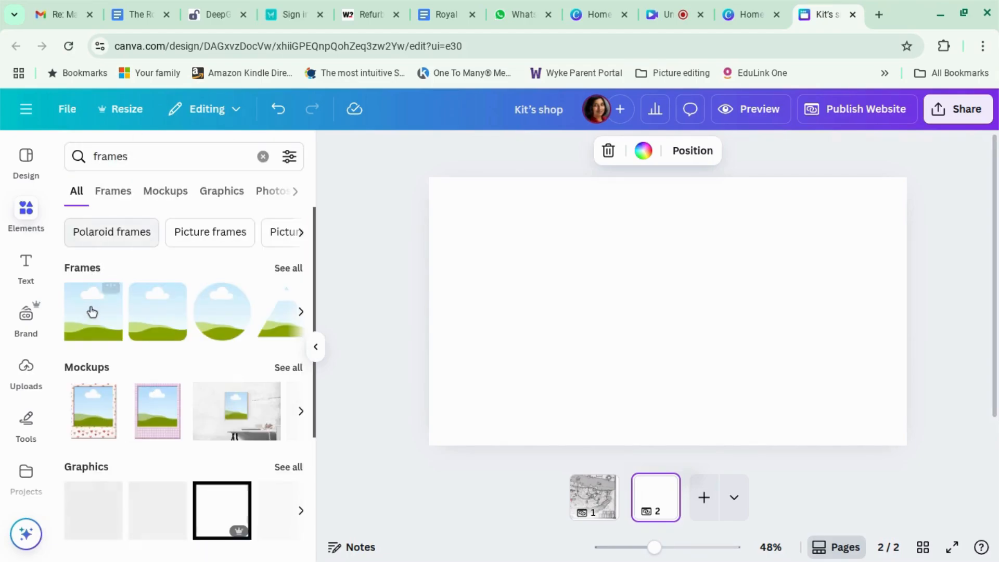
pyautogui.click(160, 319)
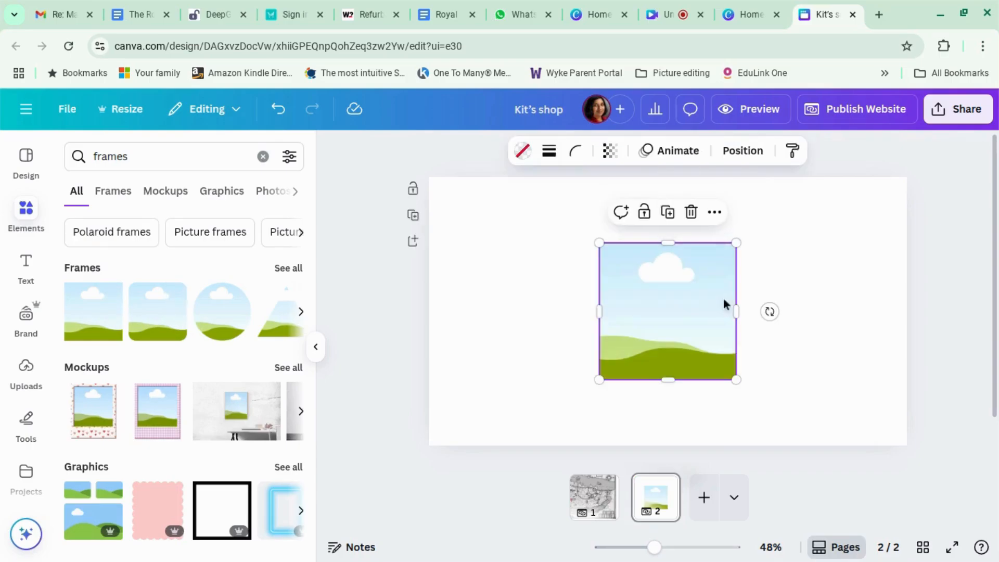
pyautogui.moveTo(698, 311); pyautogui.dragTo(843, 308)
pyautogui.moveTo(743, 243); pyautogui.dragTo(712, 219)
pyautogui.moveTo(779, 278)
pyautogui.mouseDown()
pyautogui.moveTo(760, 279)
pyautogui.moveTo(783, 287)
pyautogui.moveTo(785, 279)
pyautogui.moveTo(784, 290)
pyautogui.mouseUp()
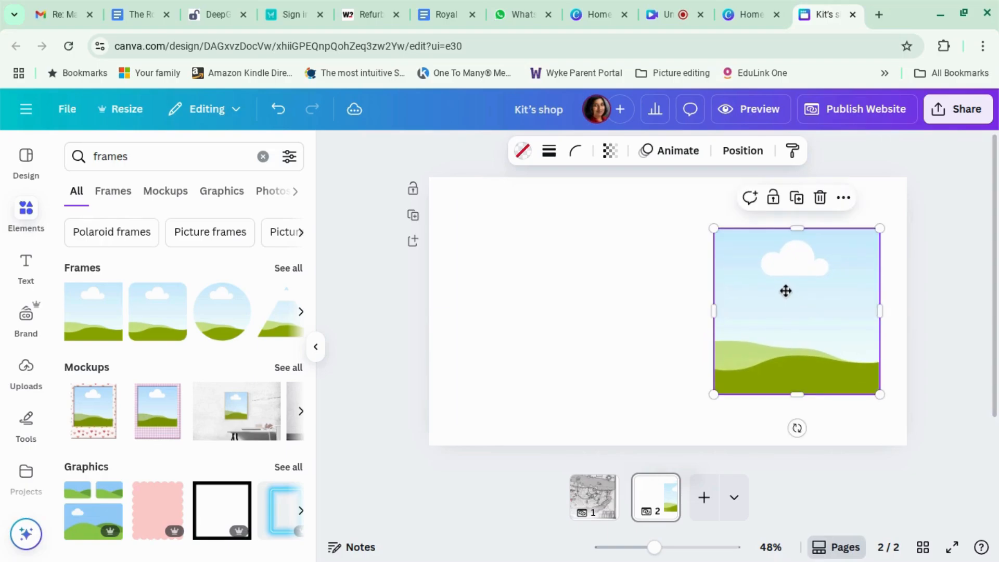
pyautogui.click(573, 274)
# Add a text box reading "Kit's Shop" and enlarge it as a title in the page's upper left area.
pyautogui.click(23, 263)
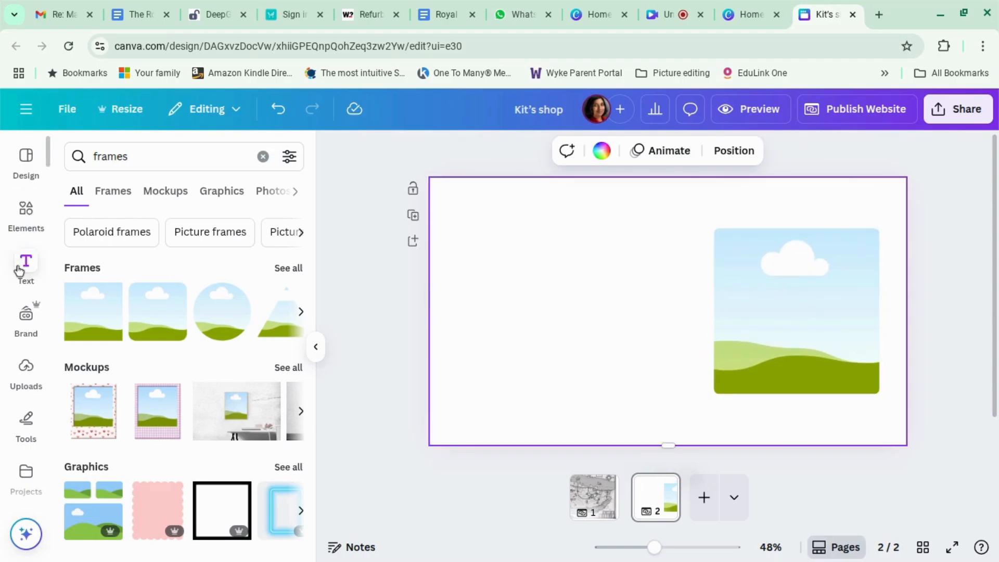
pyautogui.click(239, 203)
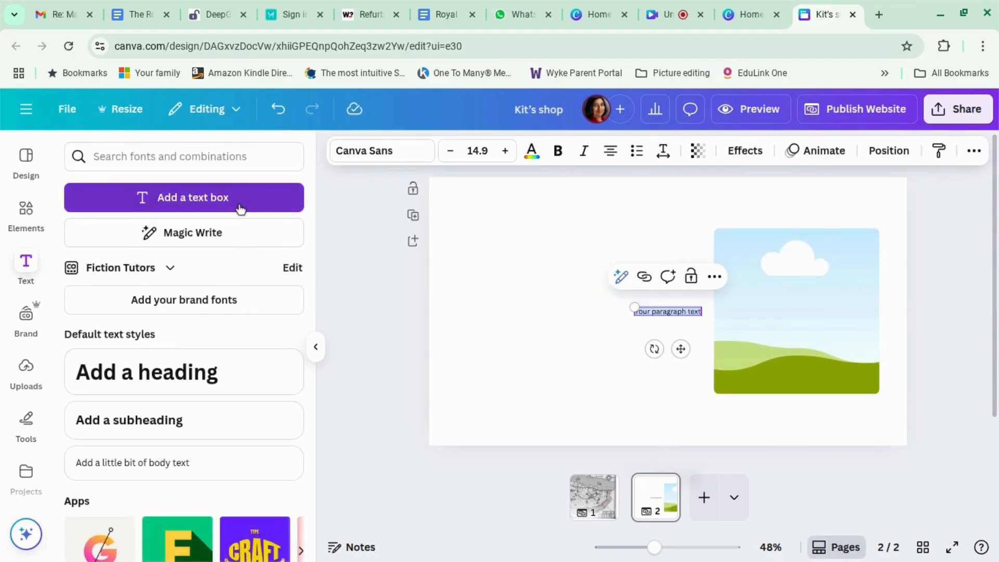
pyautogui.write("Kit's Shop")
pyautogui.moveTo(648, 350); pyautogui.dragTo(533, 256)
pyautogui.moveTo(569, 227); pyautogui.dragTo(586, 234)
pyautogui.click(591, 329)
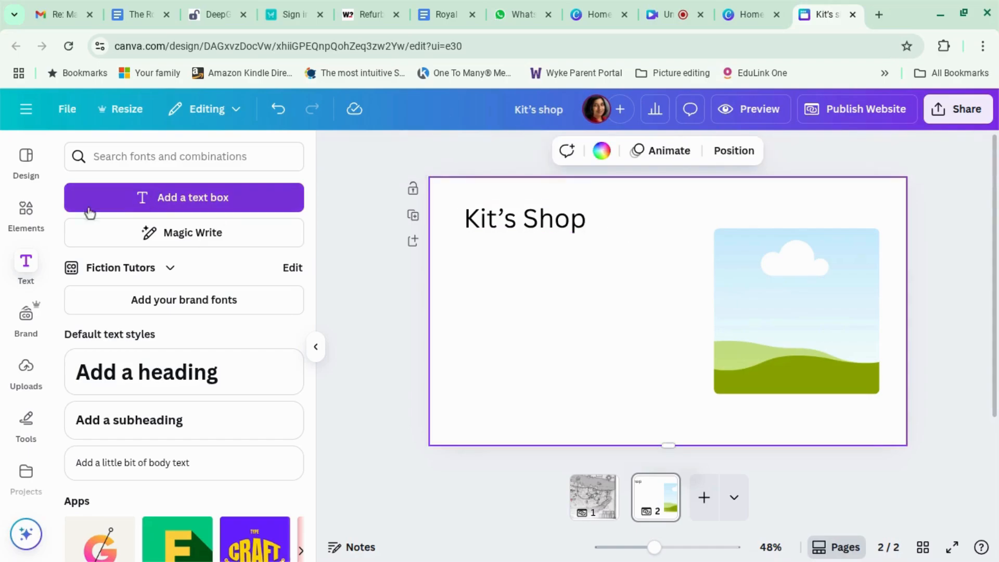
# Fill the frame with the recently used wooden printing press photo and place a body text box beneath the Kit's Shop title.
pyautogui.click(18, 214)
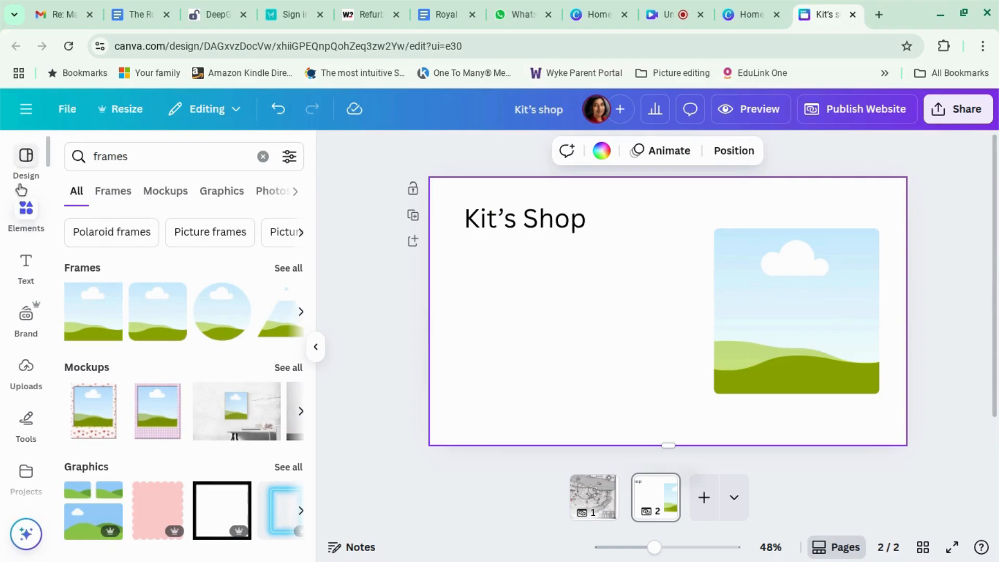
pyautogui.click(263, 156)
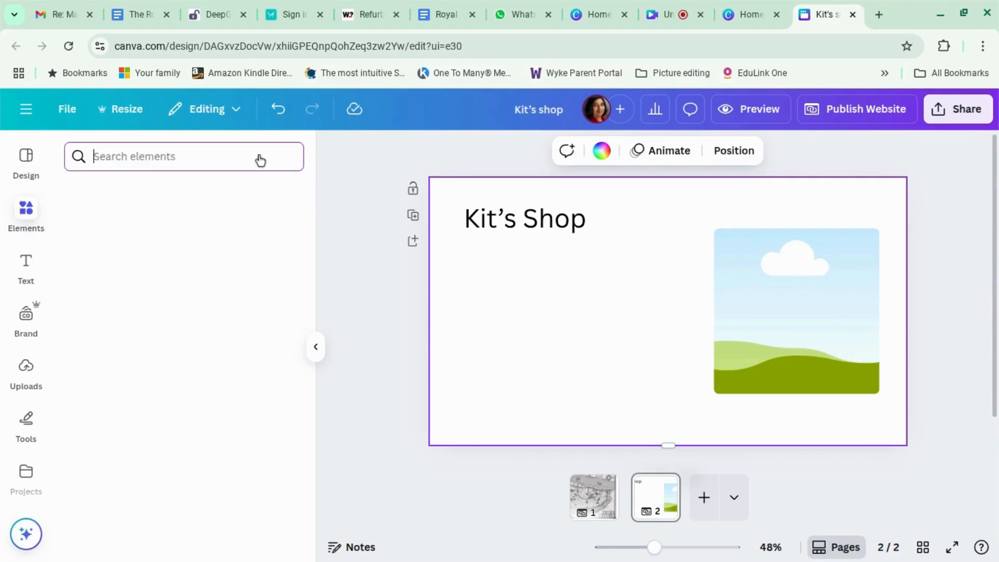
pyautogui.click(287, 232)
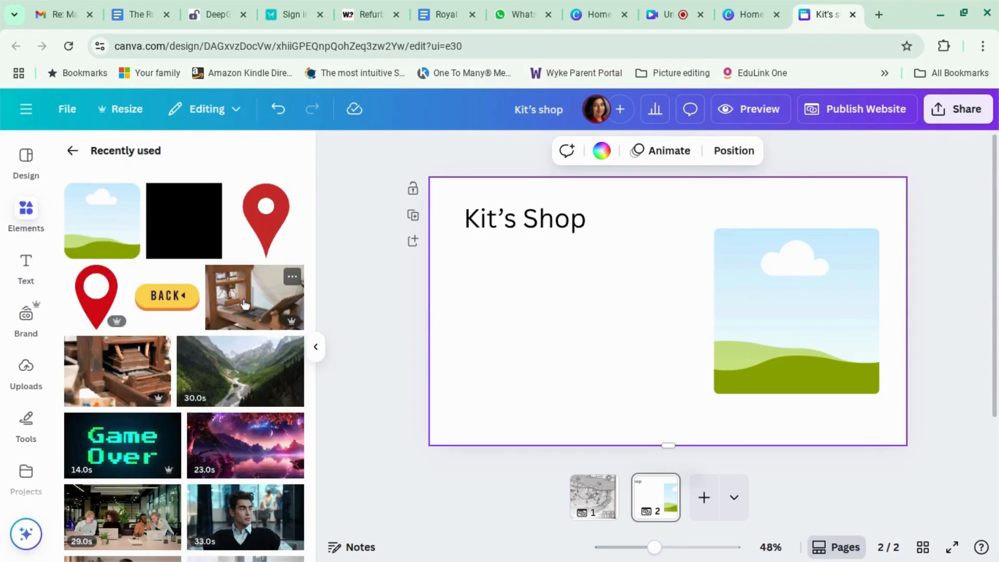
pyautogui.click(245, 304)
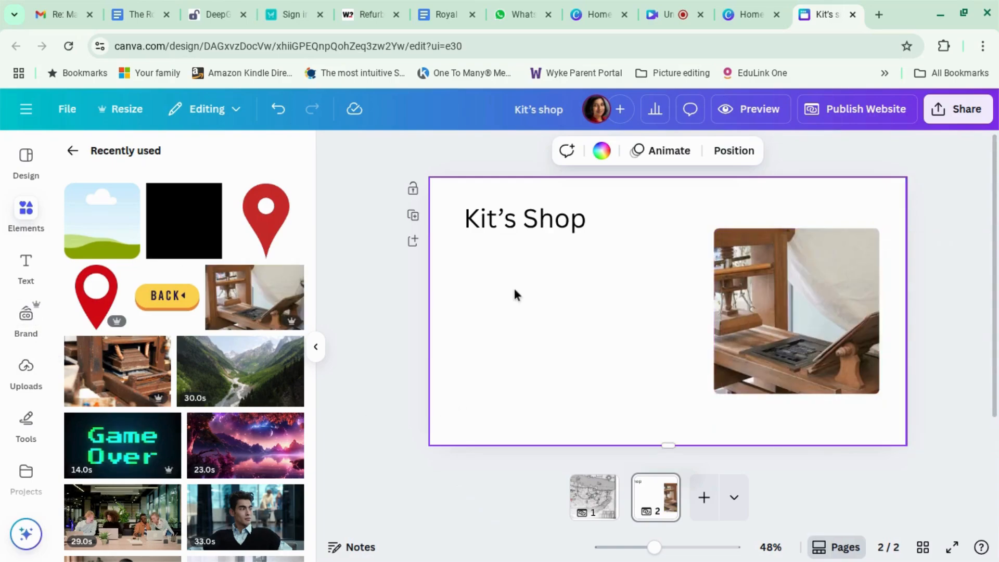
pyautogui.press('t')
pyautogui.moveTo(511, 259); pyautogui.dragTo(518, 249)
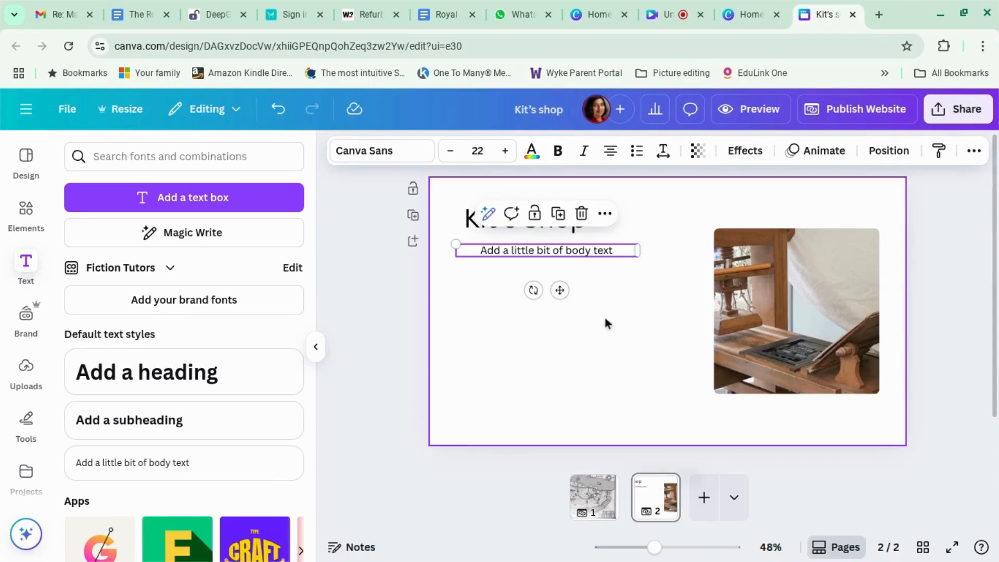
# Try the yellow BACK button graphic at a small size below the printing press photo, and delete it.
pyautogui.click(25, 213)
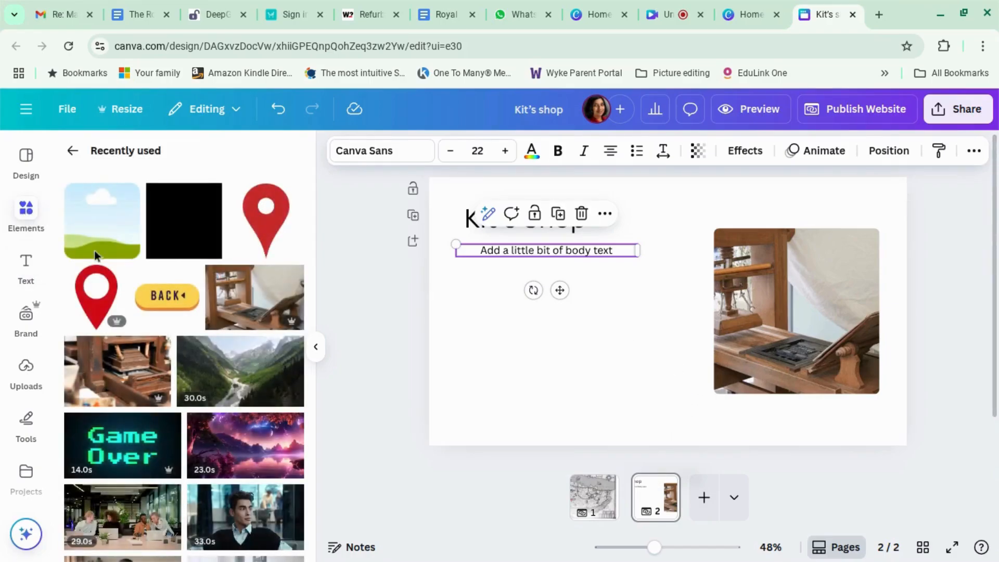
pyautogui.click(151, 309)
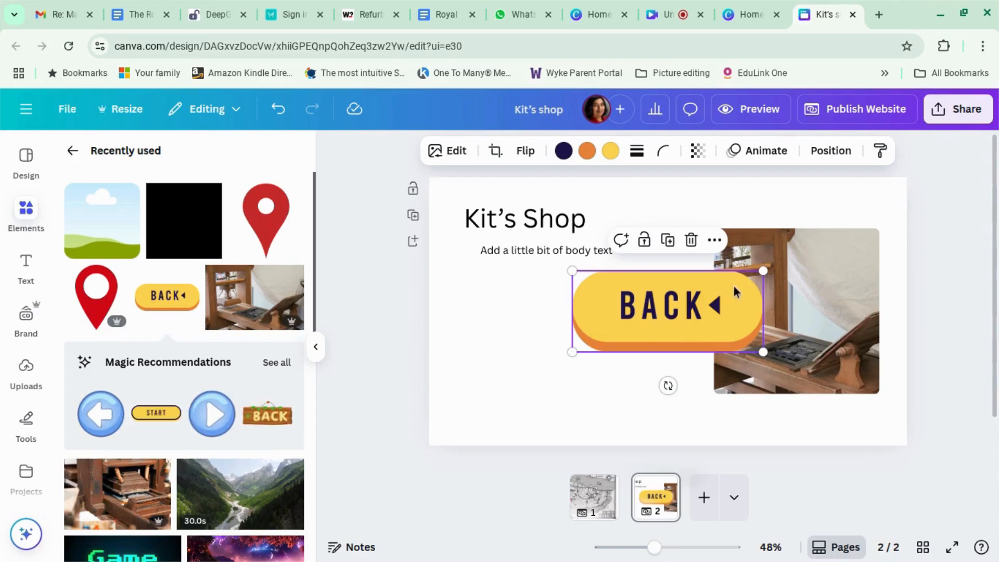
pyautogui.moveTo(762, 271); pyautogui.dragTo(654, 316)
pyautogui.moveTo(608, 341); pyautogui.dragTo(846, 423)
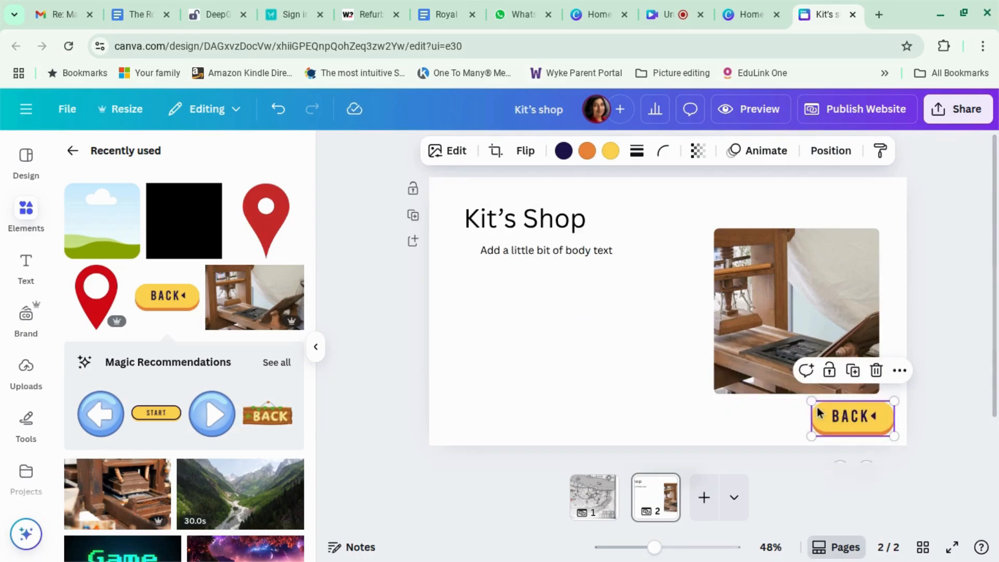
pyautogui.press('Delete')
# Add a Rounded Square shape to the page, in the empty area below the body text.
pyautogui.click(72, 151)
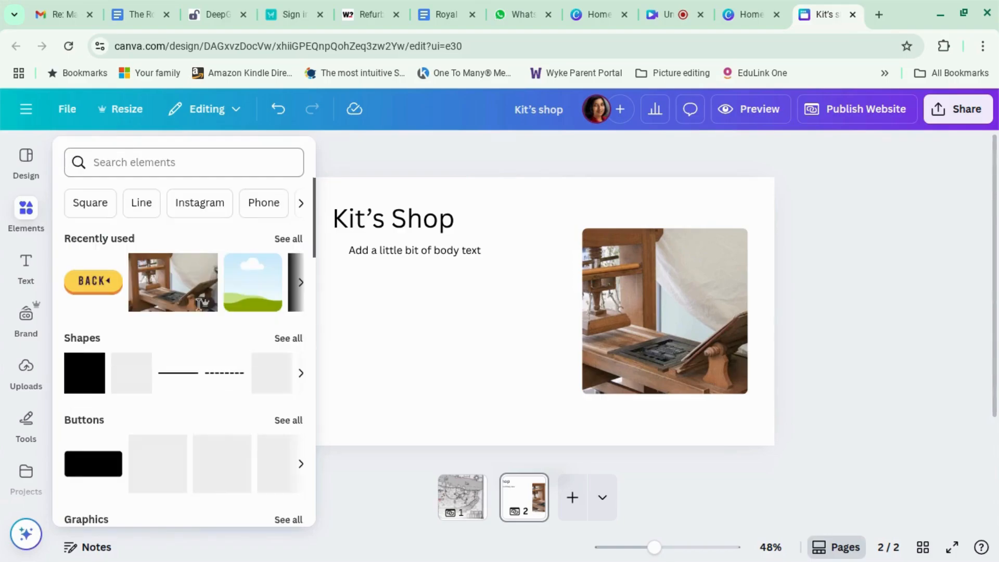
pyautogui.click(142, 366)
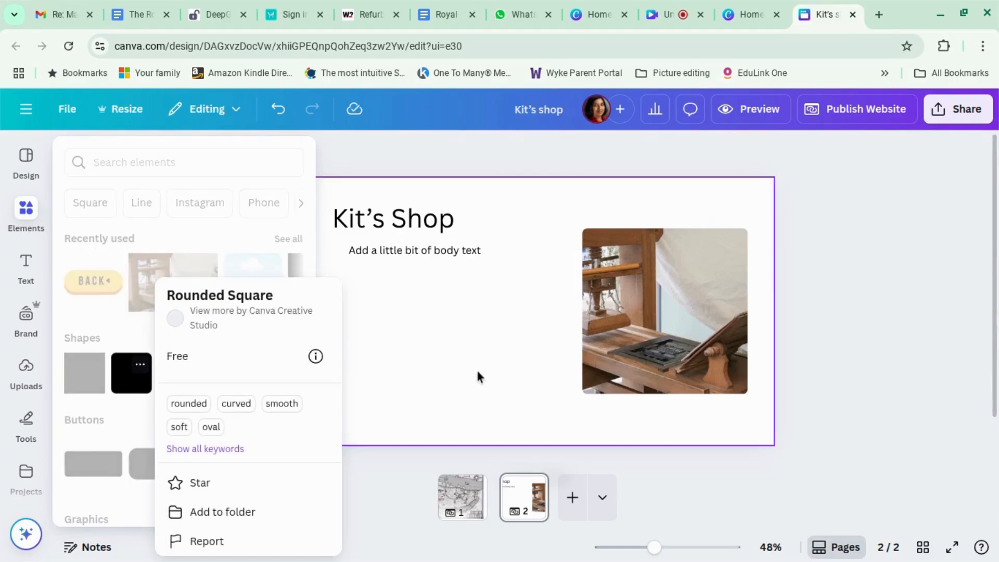
pyautogui.click(125, 381)
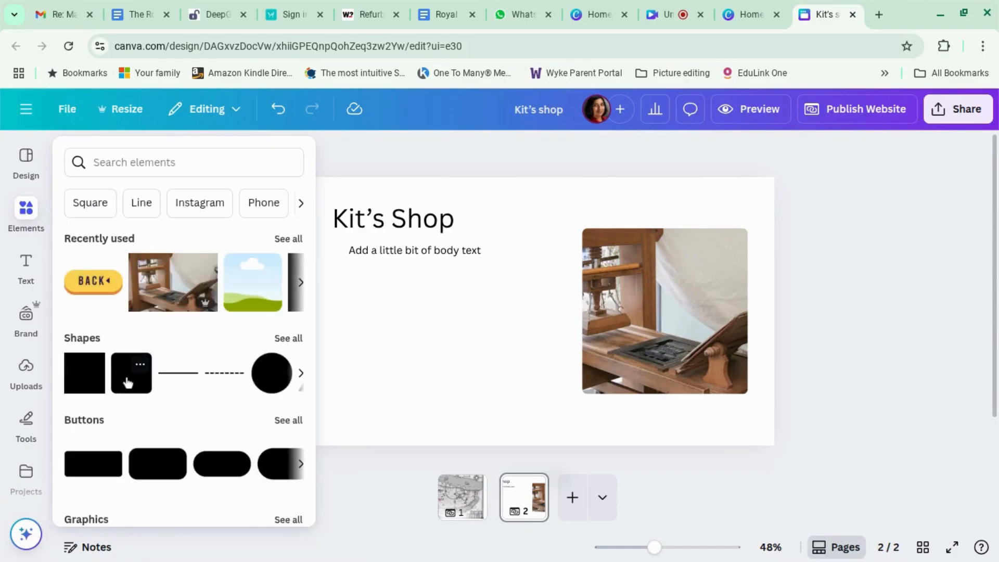
pyautogui.click(129, 380)
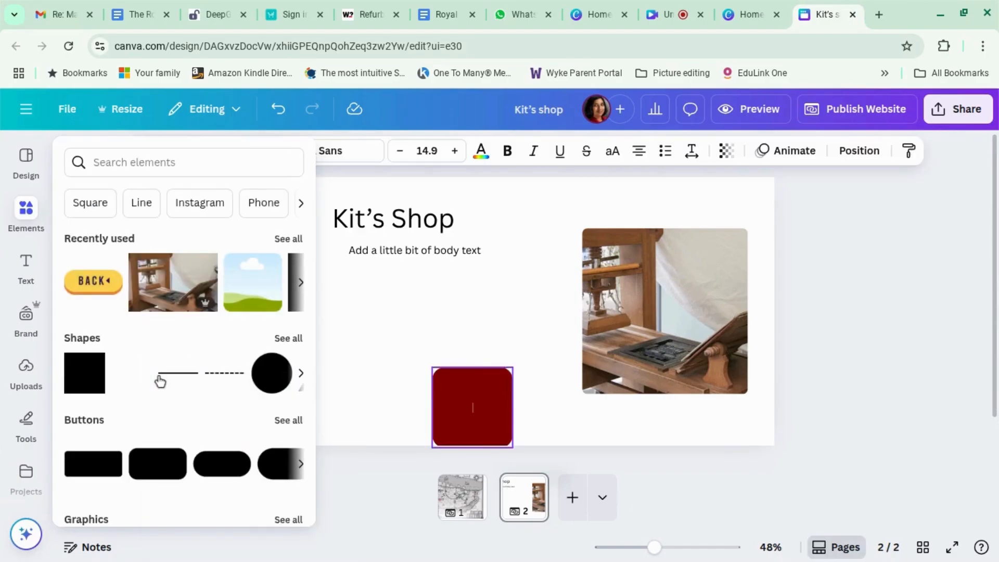
pyautogui.click(458, 364)
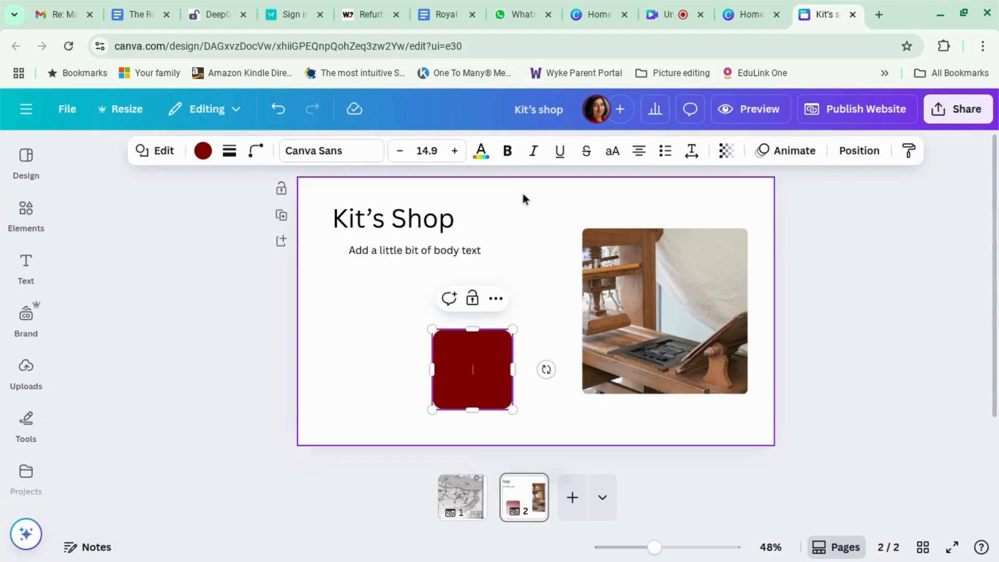
# Set the text colour of the dark red rounded square to yellow from the default solid colours.
pyautogui.click(481, 151)
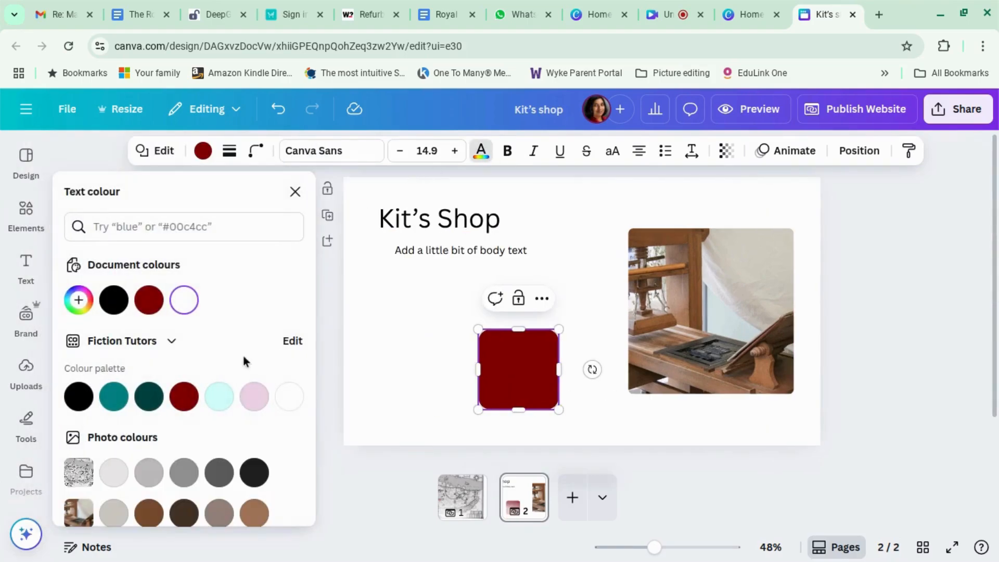
pyautogui.scroll(-4, 229, 427)
pyautogui.click(183, 500)
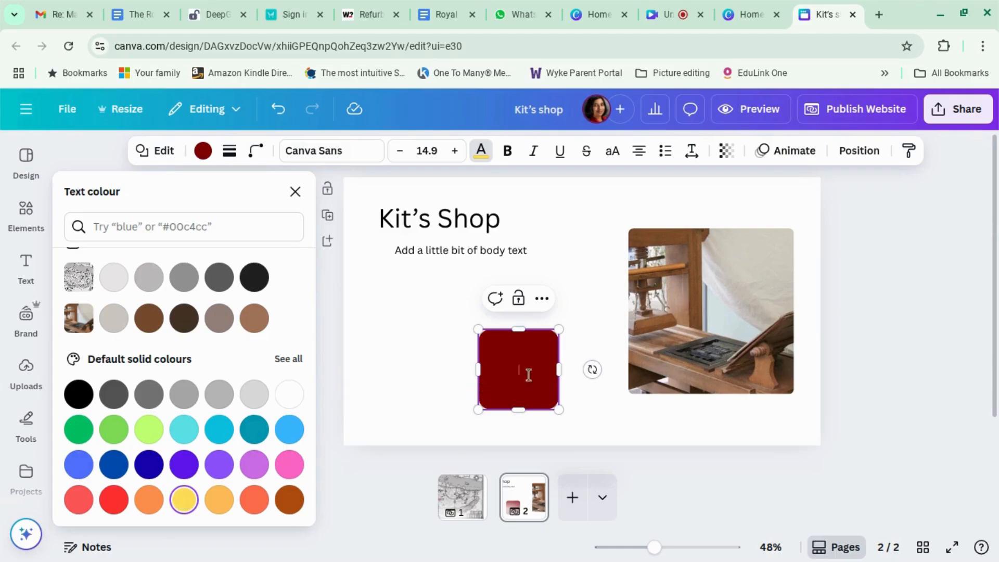
pyautogui.click(837, 432)
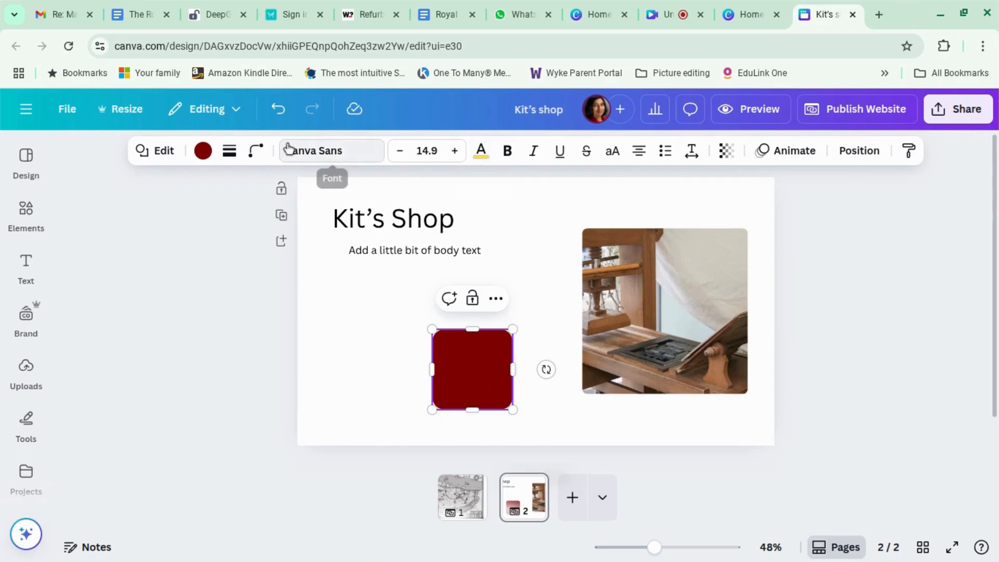
# Fill the rounded square with the document's yellow and set its corner rounding to 69.
pyautogui.click(203, 150)
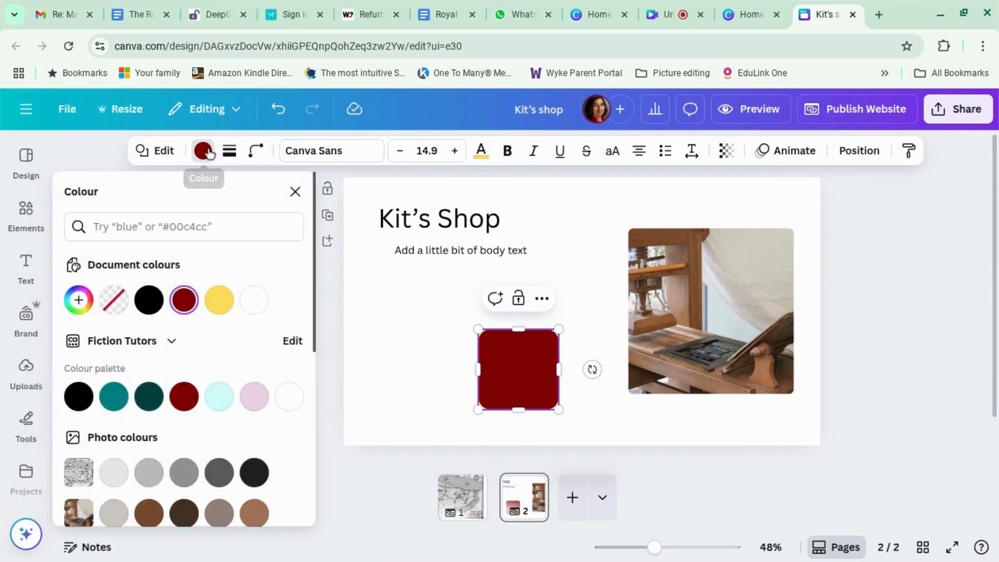
pyautogui.click(218, 300)
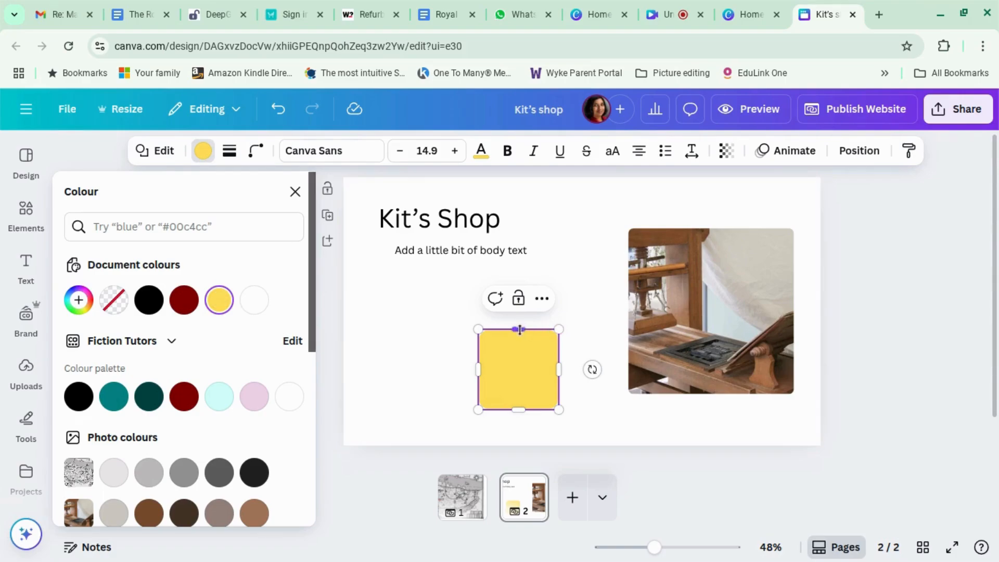
pyautogui.click(256, 151)
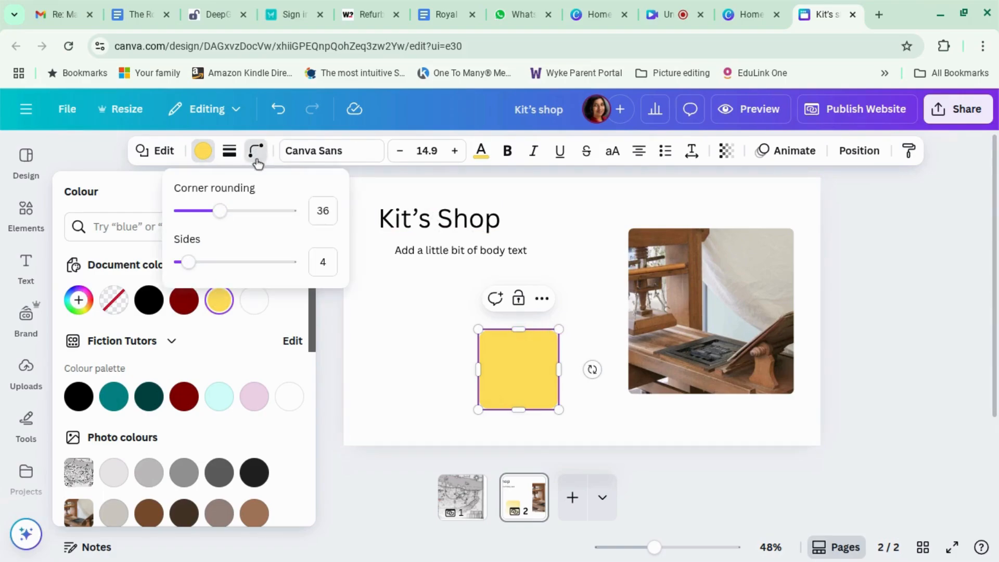
pyautogui.moveTo(228, 210); pyautogui.dragTo(257, 217)
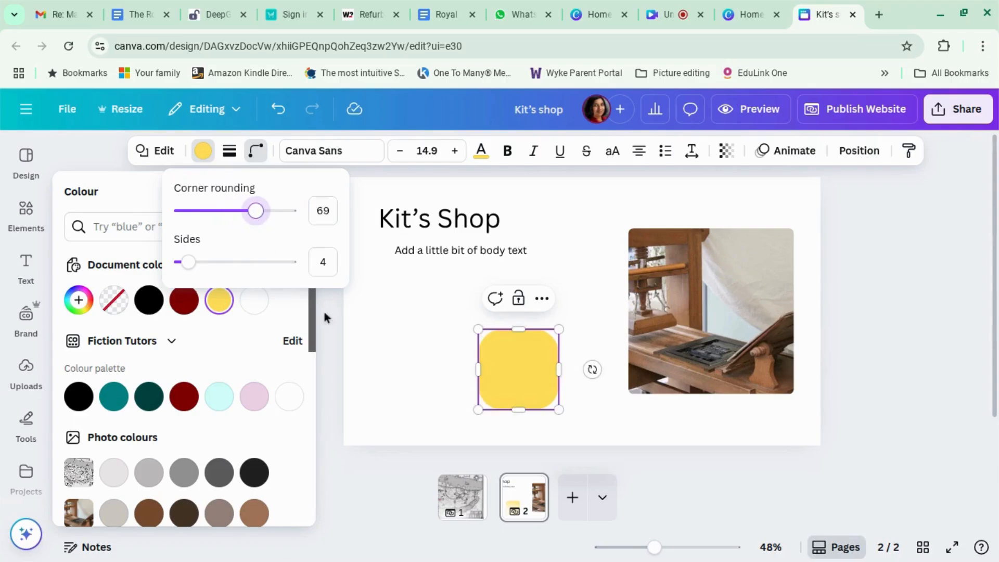
# Flatten the yellow square into a wide button shape and set its corner rounding to 32.
pyautogui.moveTo(524, 335); pyautogui.dragTo(515, 381)
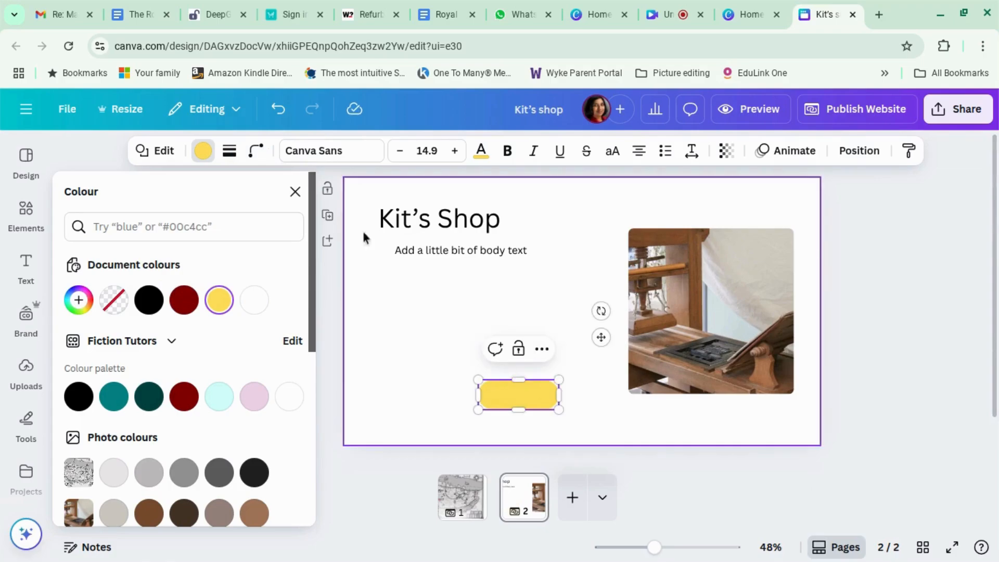
pyautogui.click(250, 161)
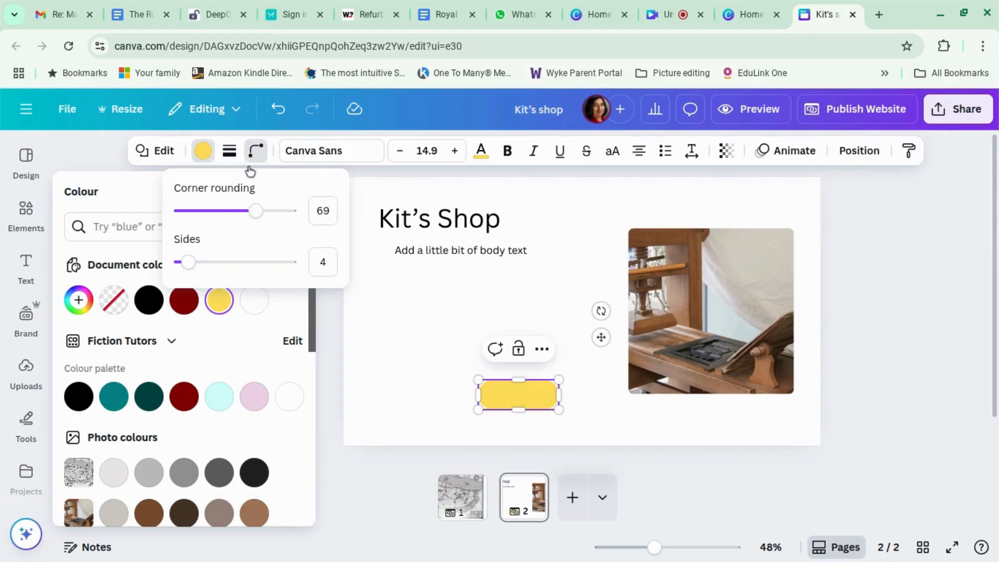
pyautogui.moveTo(252, 210); pyautogui.dragTo(216, 210)
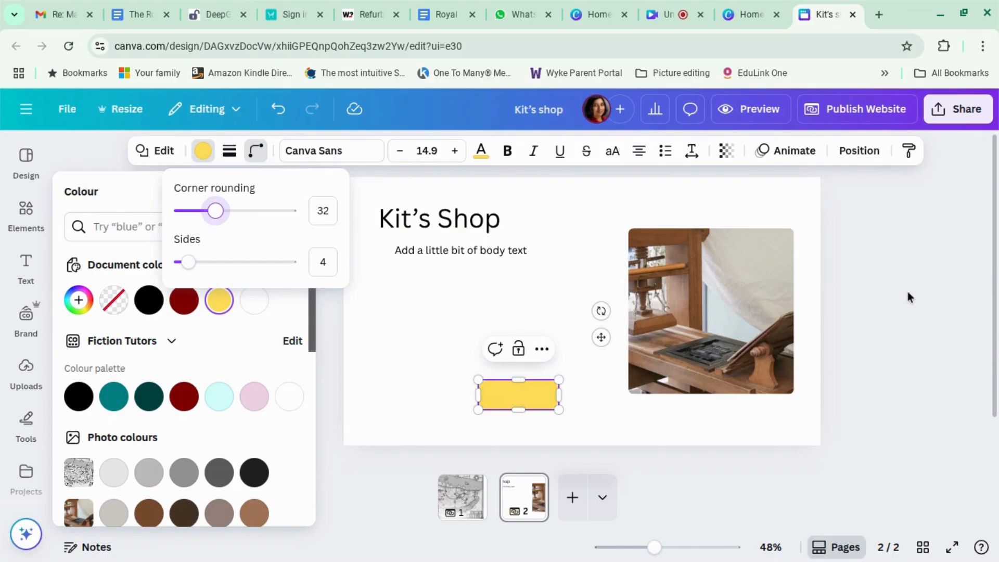
# Duplicate the yellow button shape and recolour the copy Peach (#ffbd59).
pyautogui.click(524, 396)
pyautogui.click(524, 354)
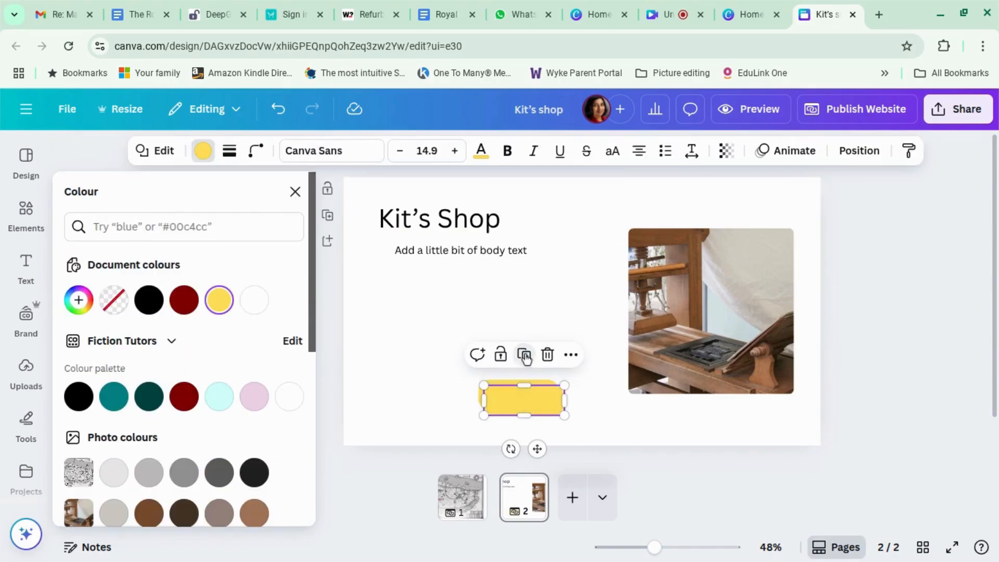
pyautogui.click(481, 150)
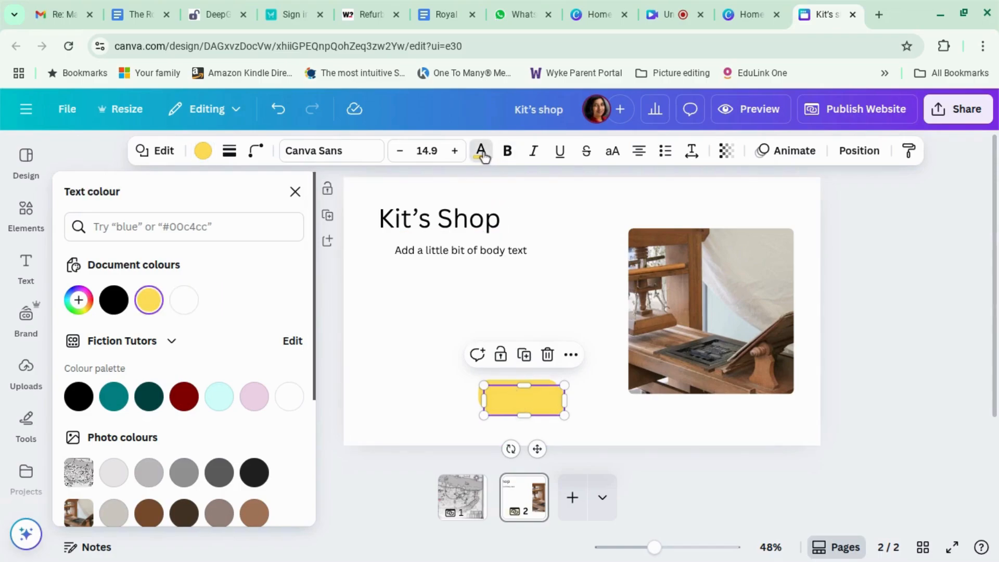
pyautogui.click(150, 301)
pyautogui.click(184, 300)
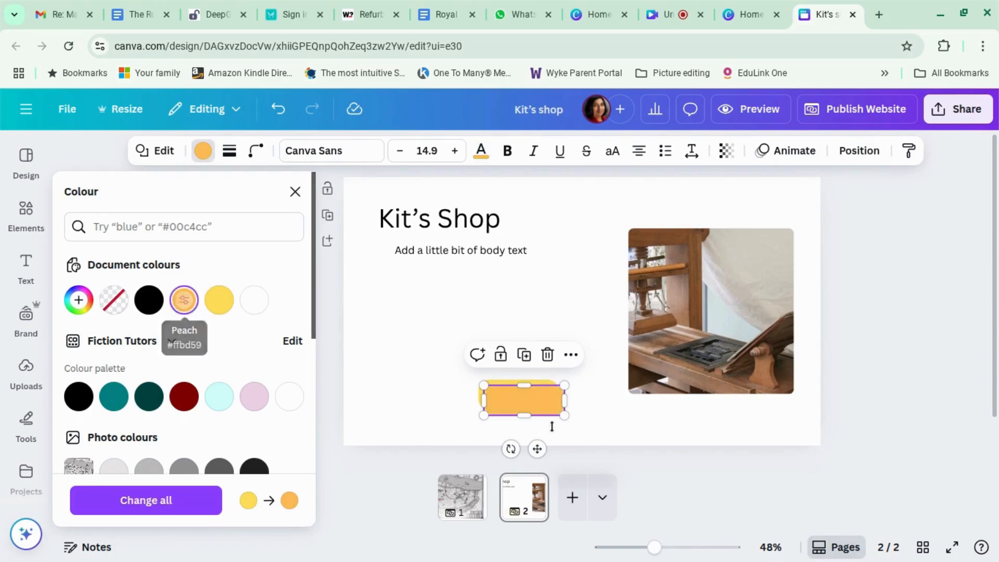
# Send the peach copy backward, behind the yellow button shape, so it forms a shadow edge.
pyautogui.click(858, 151)
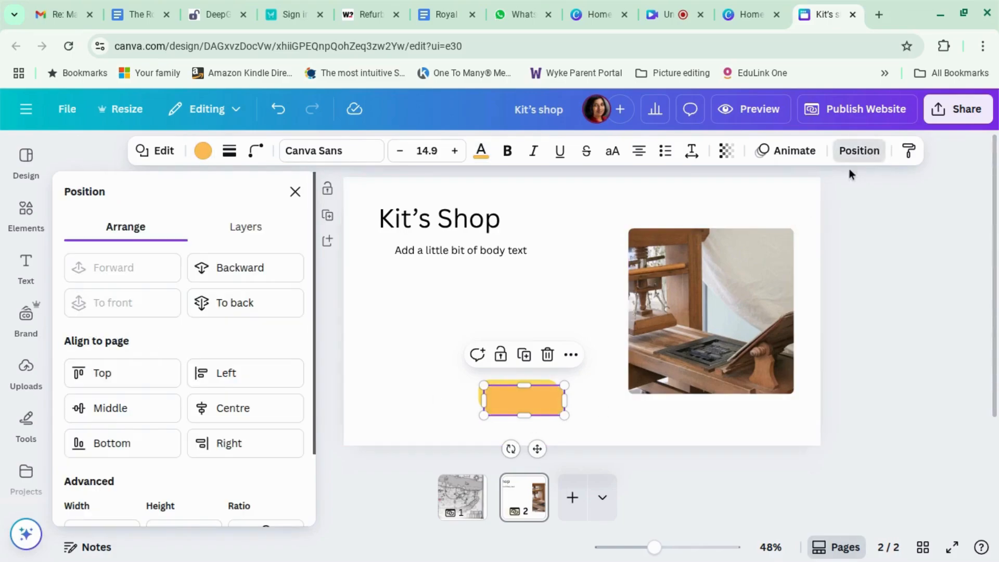
pyautogui.click(268, 272)
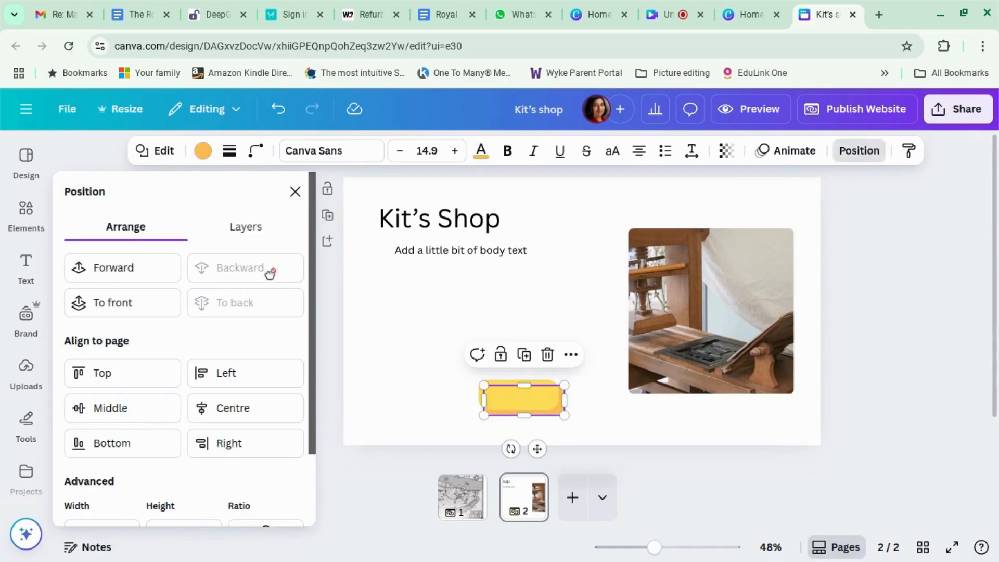
# Move the yellow button shape and its peach shadow copy beneath the photo, near the page's lower-right corner.
pyautogui.click(641, 451)
pyautogui.moveTo(503, 403); pyautogui.dragTo(746, 425)
pyautogui.moveTo(445, 396); pyautogui.dragTo(687, 417)
pyautogui.click(852, 427)
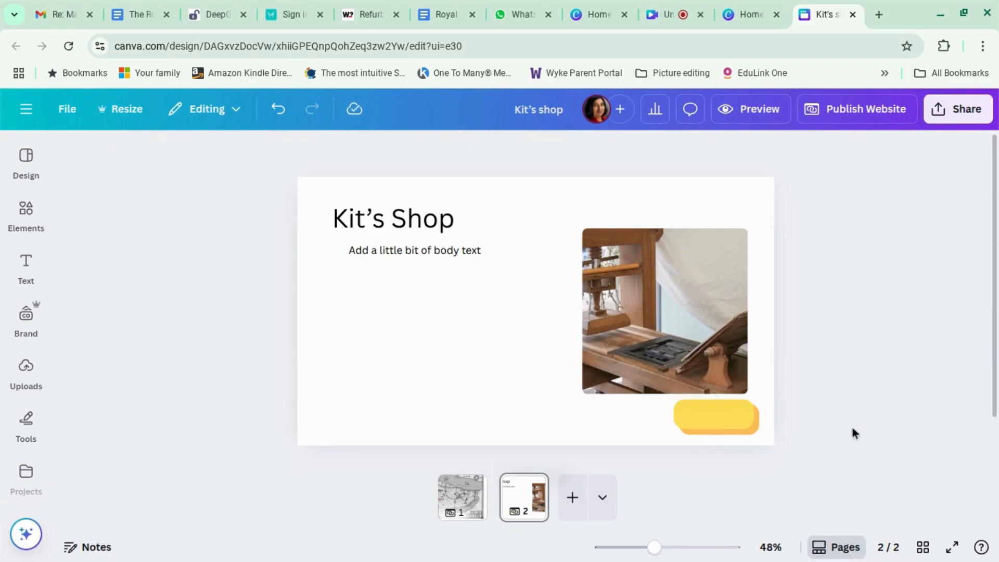
# Add a subheading text box reading "Back to Map".
pyautogui.click(32, 266)
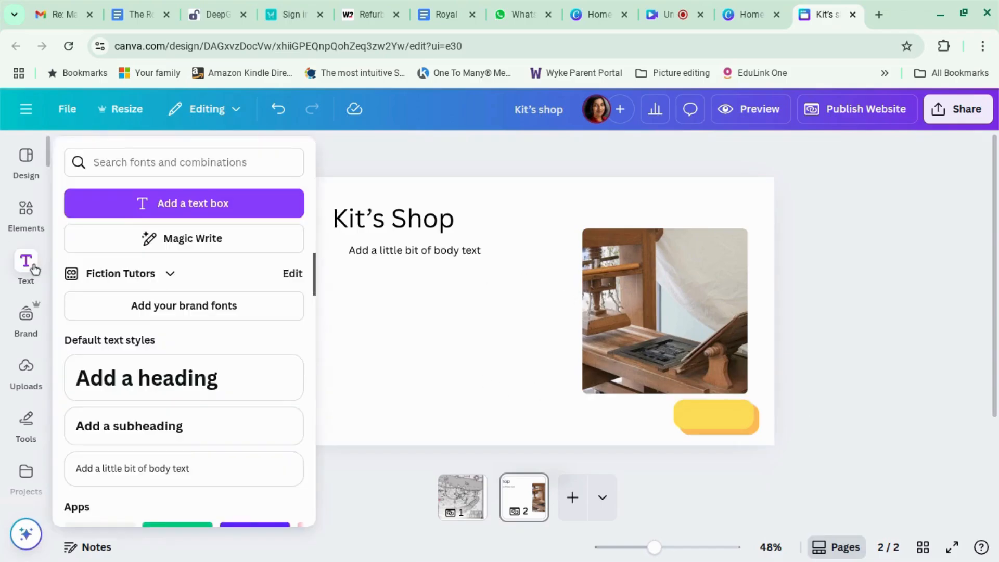
pyautogui.click(158, 431)
pyautogui.write('BACK')
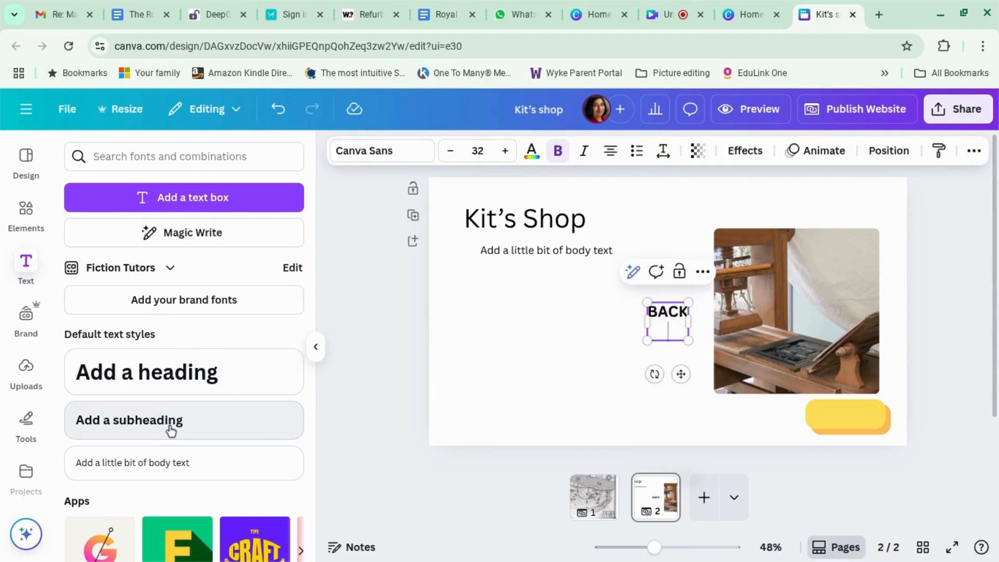
pyautogui.press('BackSpace')
pyautogui.press('BackSpace')
pyautogui.press('BackSpace')
pyautogui.write('ack')
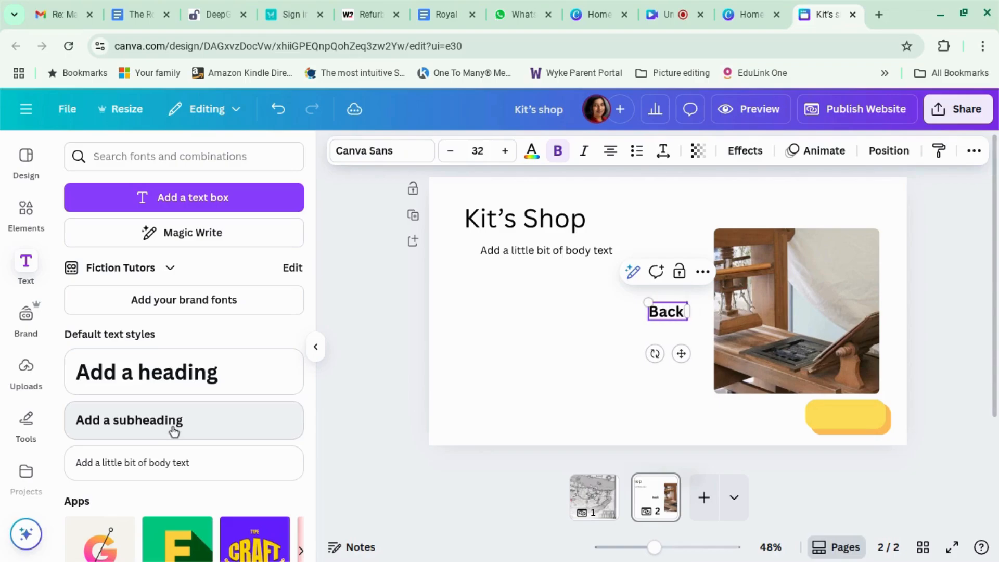
pyautogui.write(' to Map')
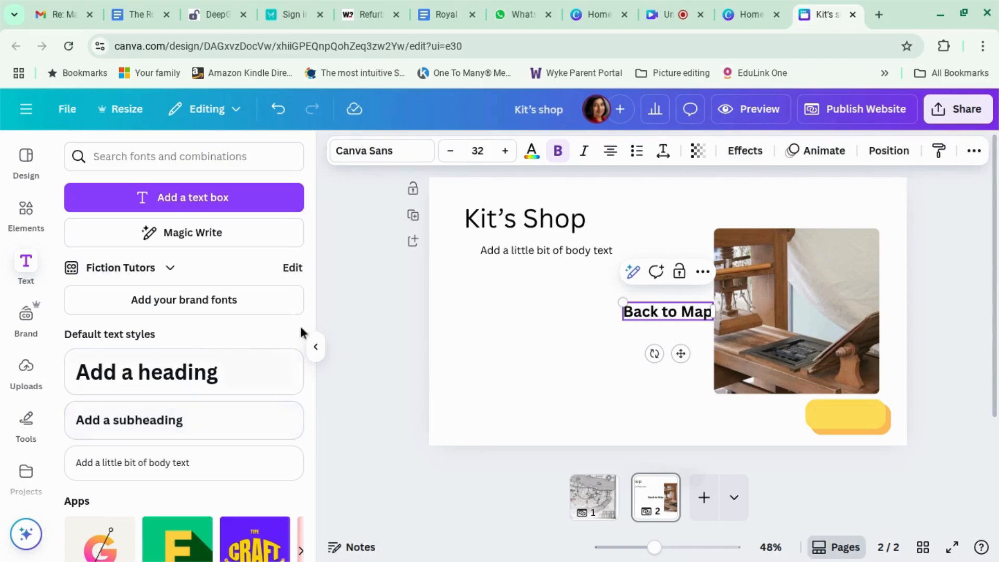
# Narrow the "Back to Map" text box so it wraps onto two lines, and tighten its line spacing.
pyautogui.moveTo(713, 311); pyautogui.dragTo(692, 321)
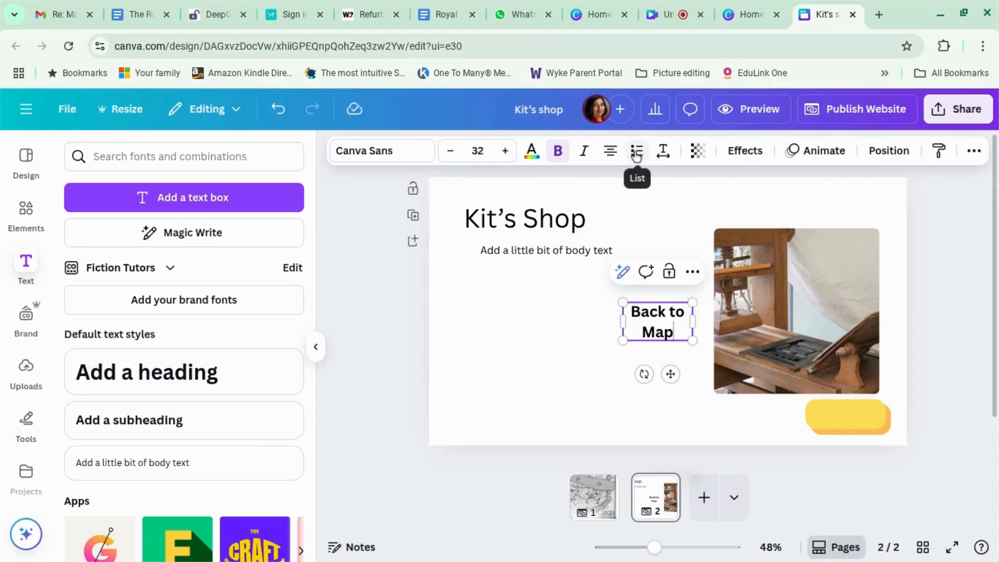
pyautogui.click(662, 159)
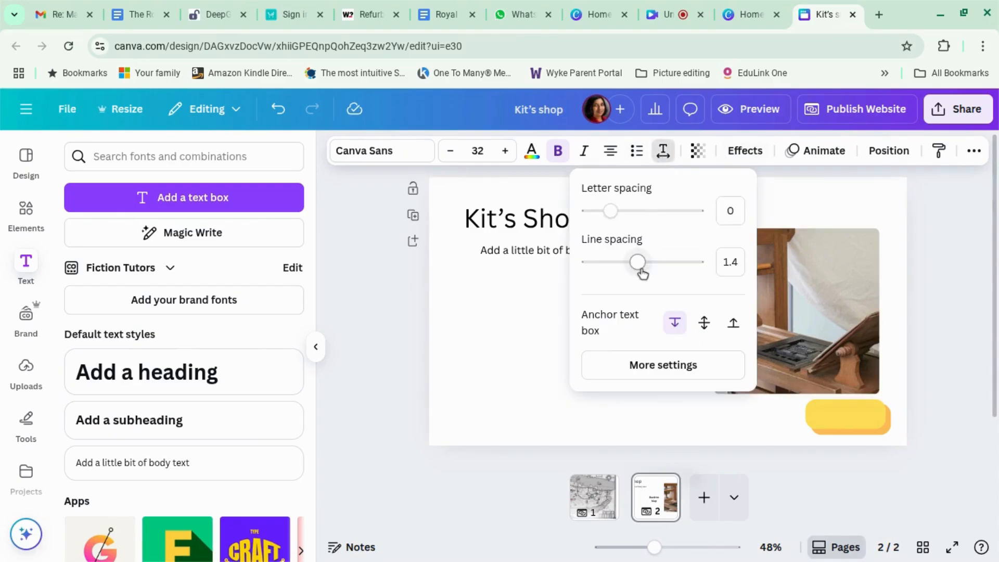
pyautogui.moveTo(637, 265)
pyautogui.mouseDown()
pyautogui.moveTo(601, 264)
pyautogui.moveTo(617, 265)
pyautogui.mouseUp()
pyautogui.click(530, 351)
pyautogui.click(523, 354)
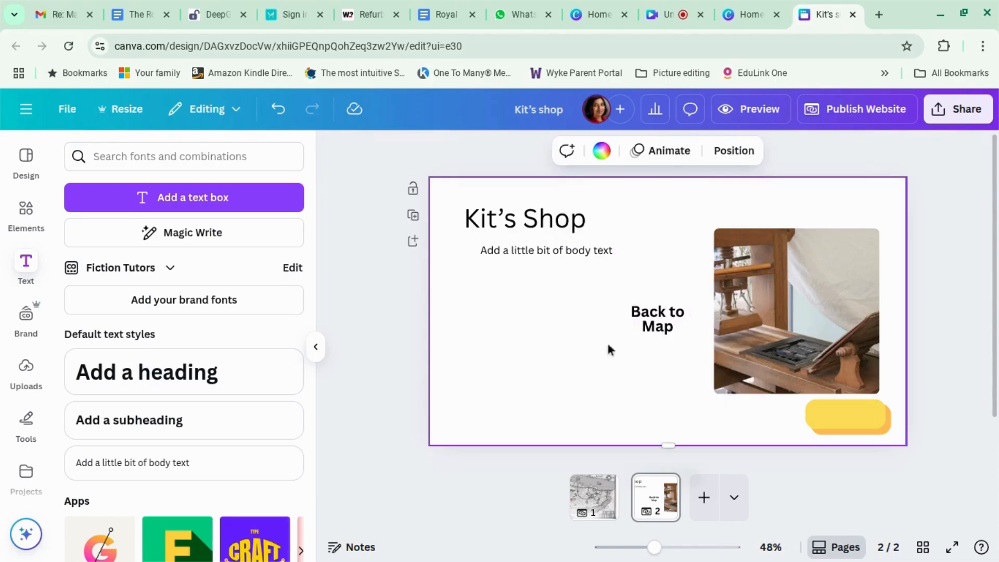
# Fit the "Back to Map" text onto the yellow button at font size 25 and group it with both button shapes.
pyautogui.moveTo(653, 326); pyautogui.dragTo(846, 420)
pyautogui.scroll(5, 847, 419)
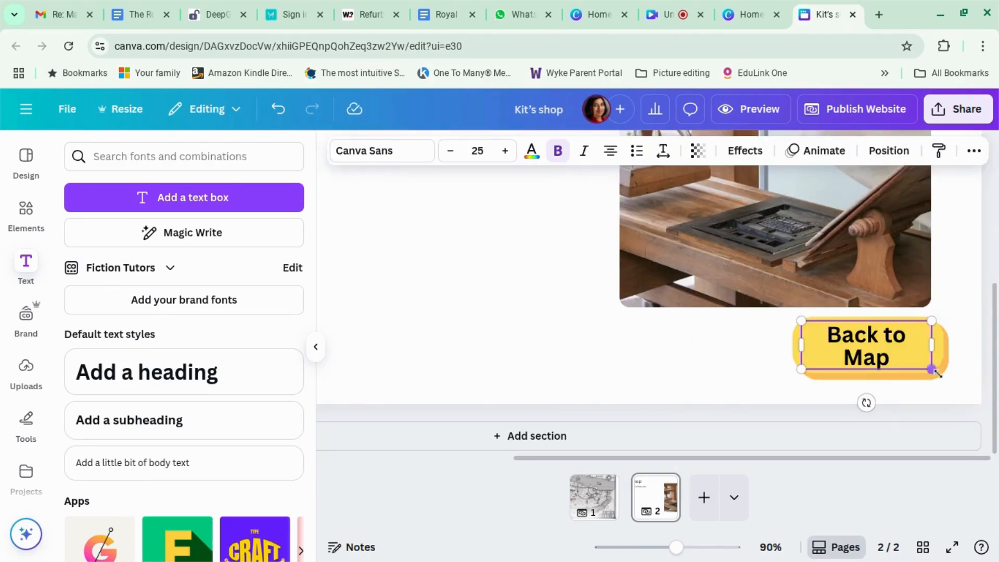
pyautogui.click(940, 367)
pyautogui.moveTo(941, 371); pyautogui.dragTo(931, 382)
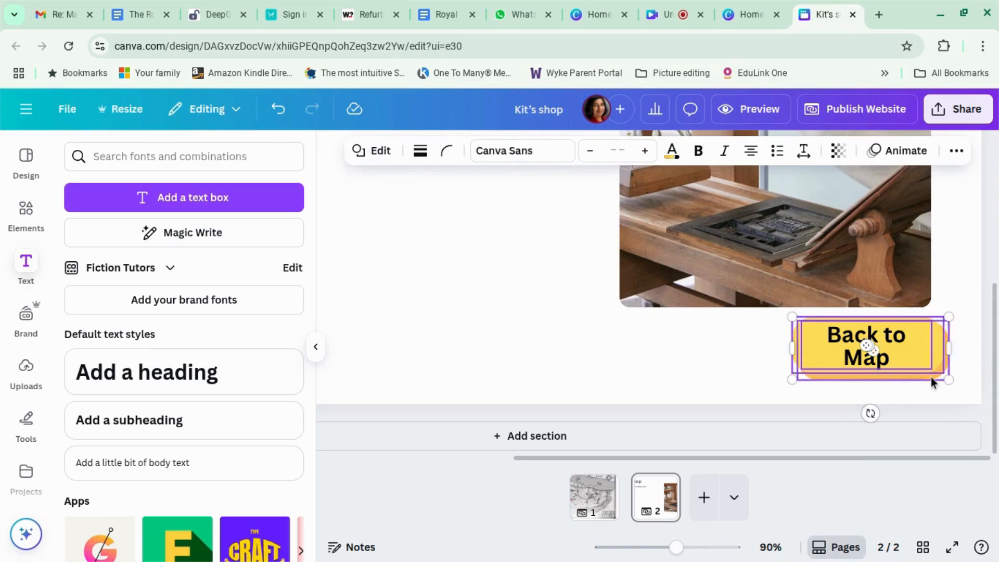
pyautogui.click(823, 285)
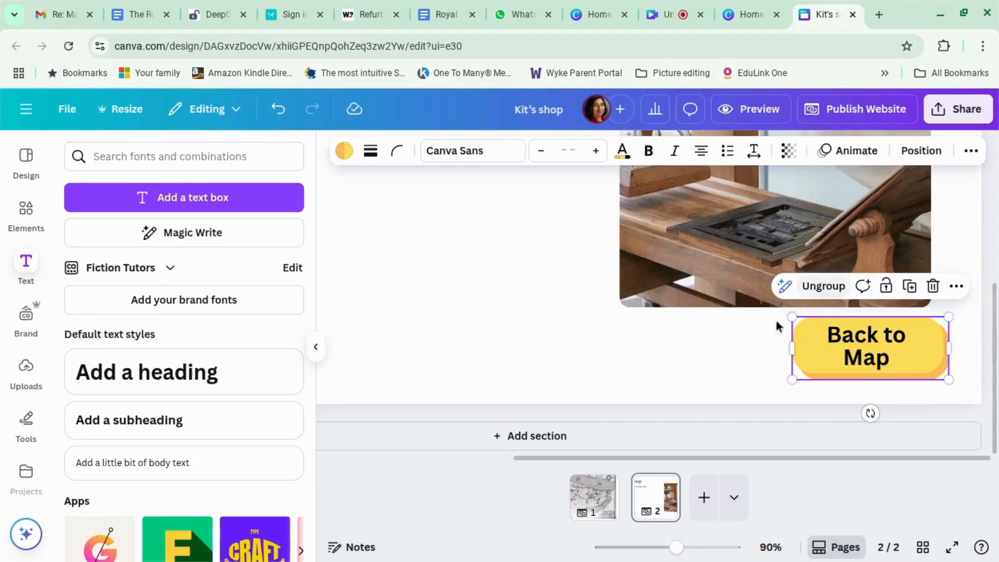
pyautogui.click(714, 352)
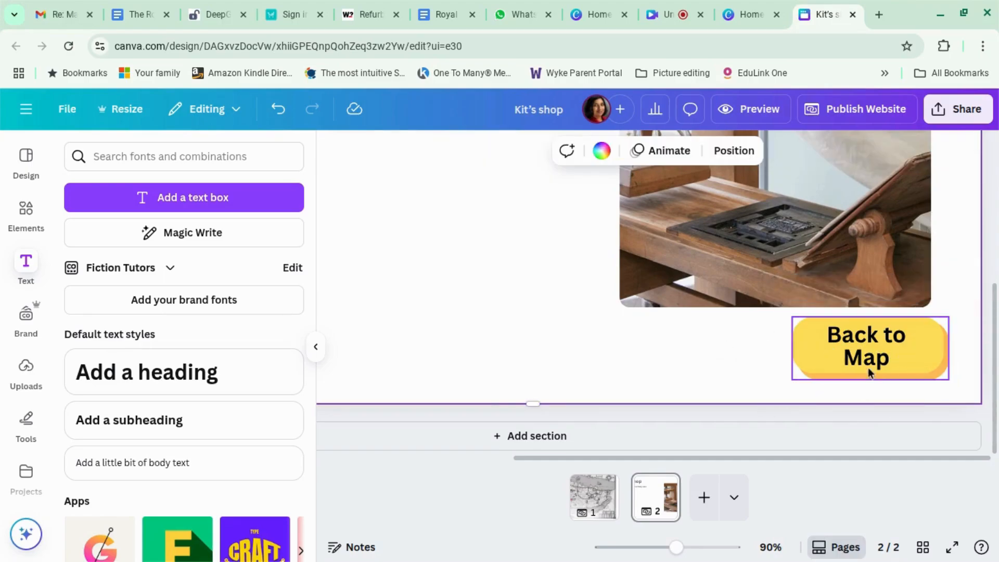
# Link the "Back to Map" button text to page 1 of this document.
pyautogui.scroll(-5, 995, 346)
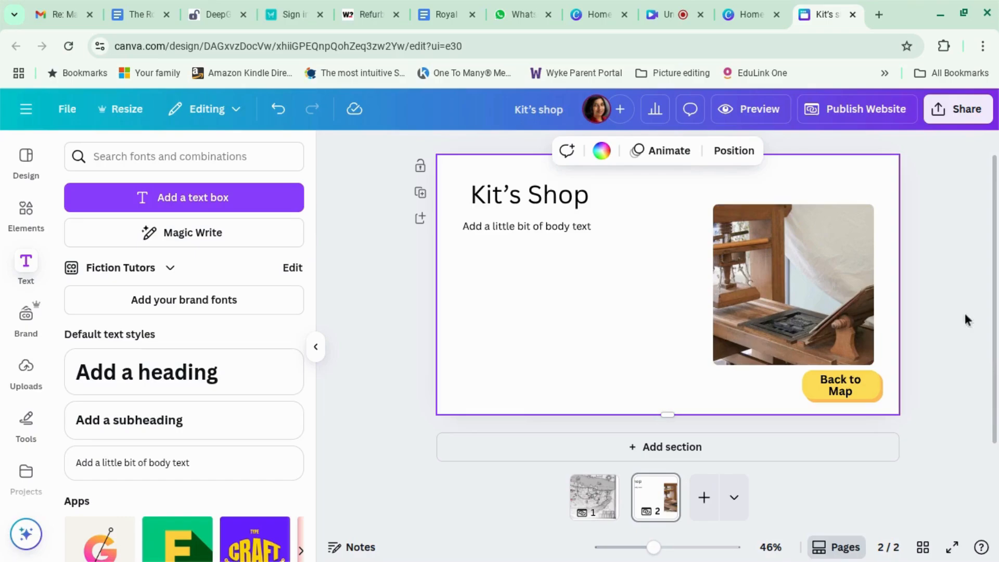
pyautogui.click(833, 392)
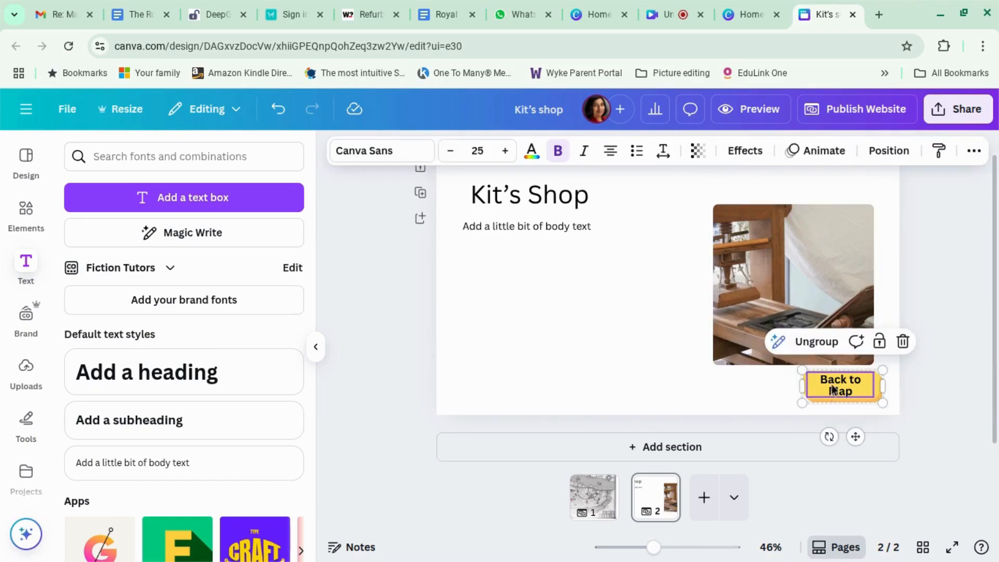
pyautogui.rightClick(833, 388)
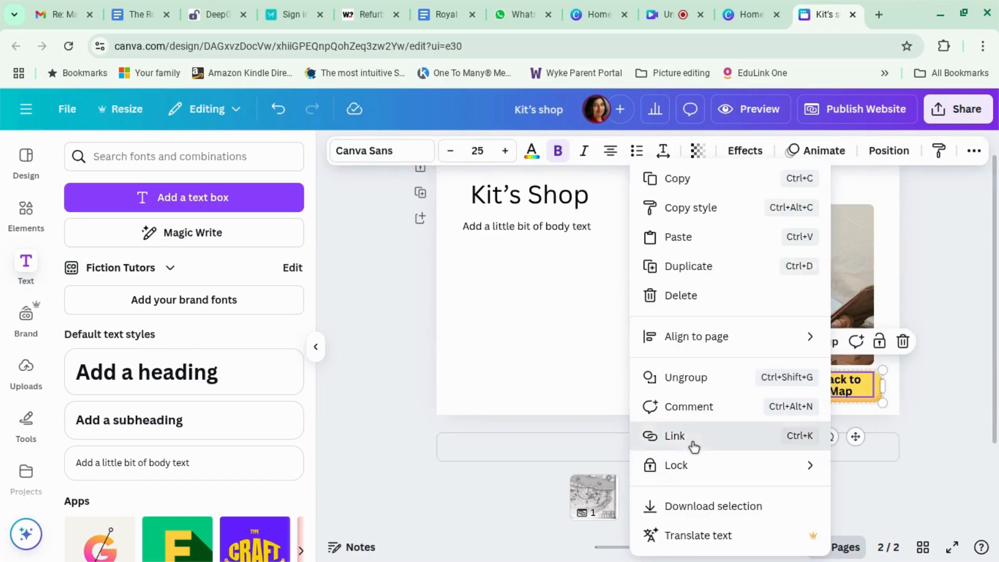
pyautogui.click(676, 435)
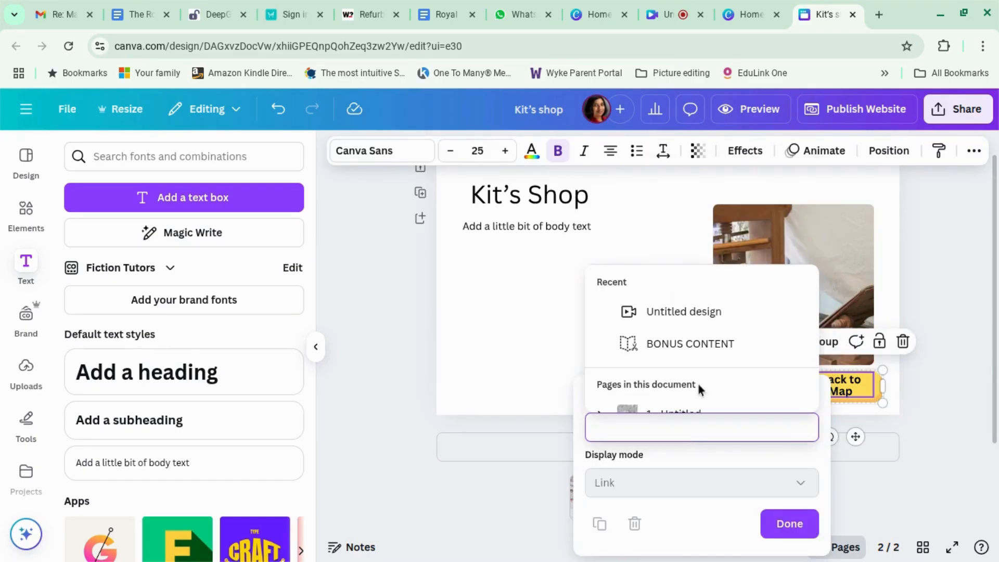
pyautogui.scroll(-1, 704, 389)
pyautogui.click(697, 387)
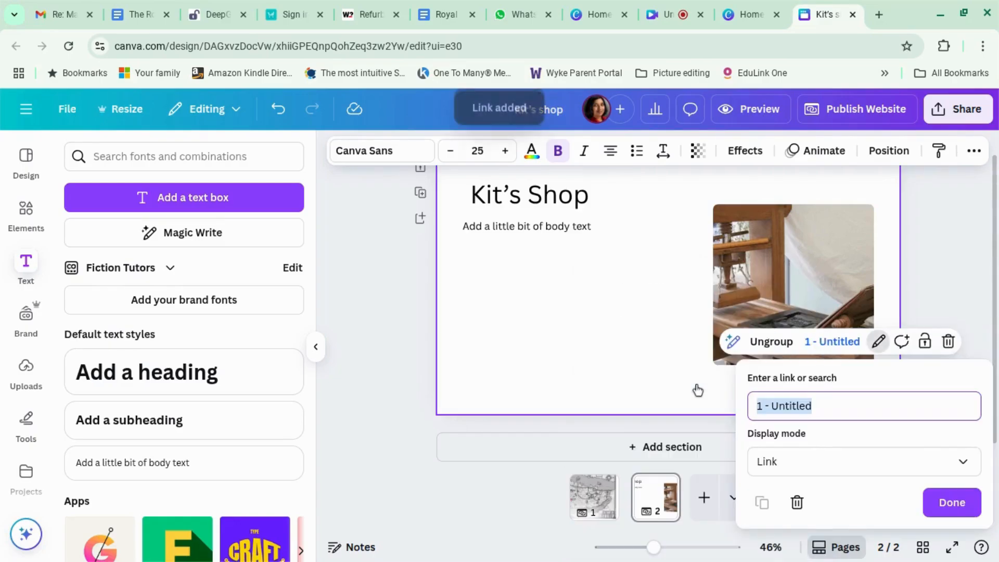
pyautogui.click(951, 502)
# Title page 1, the map page, "Map Home".
pyautogui.click(577, 486)
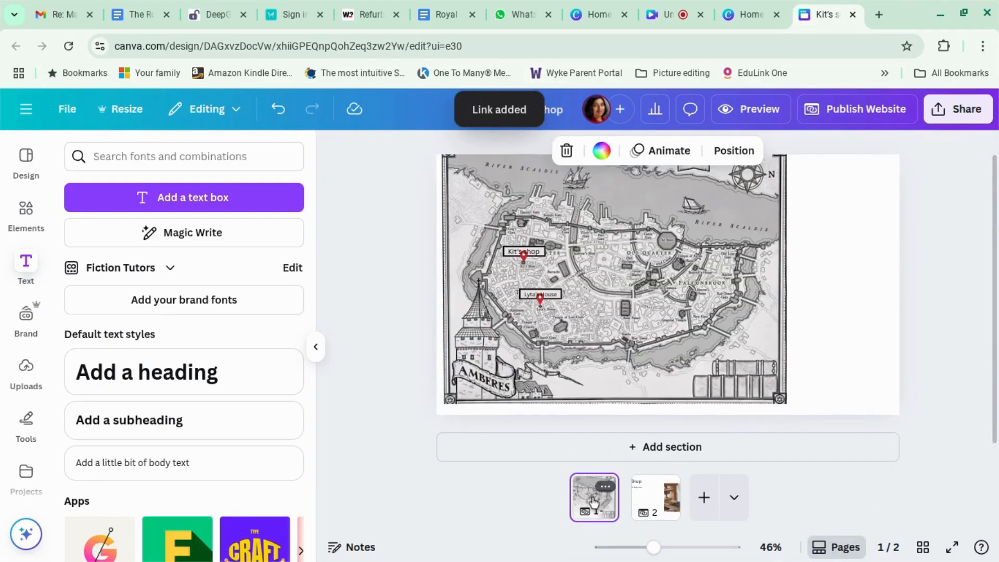
pyautogui.rightClick(592, 500)
pyautogui.click(688, 121)
pyautogui.write('Map Home')
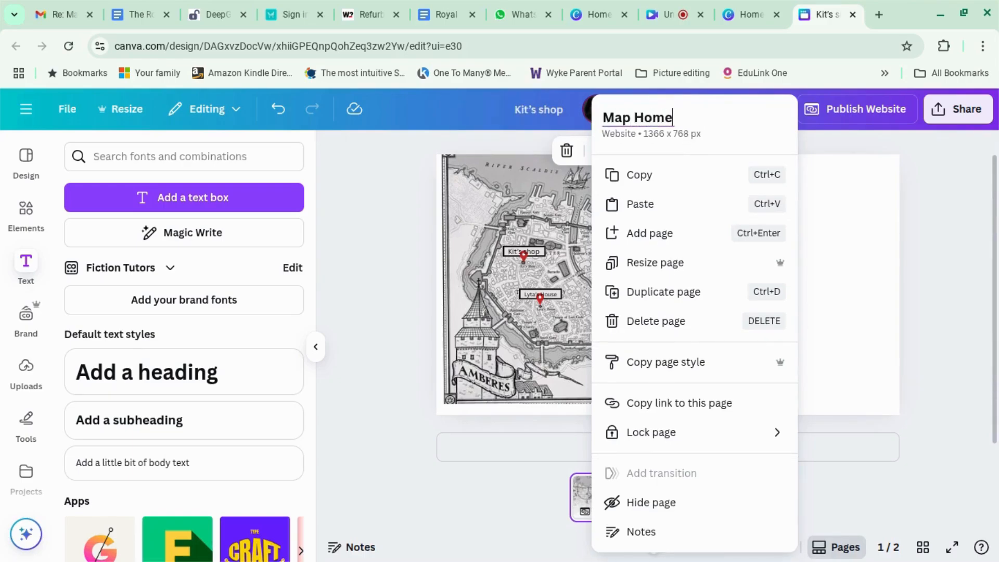
pyautogui.press('Return')
pyautogui.click(983, 403)
# Title page 2 "Kit's Shop" and check the page link on its "Back to Map" button.
pyautogui.click(650, 497)
pyautogui.rightClick(650, 496)
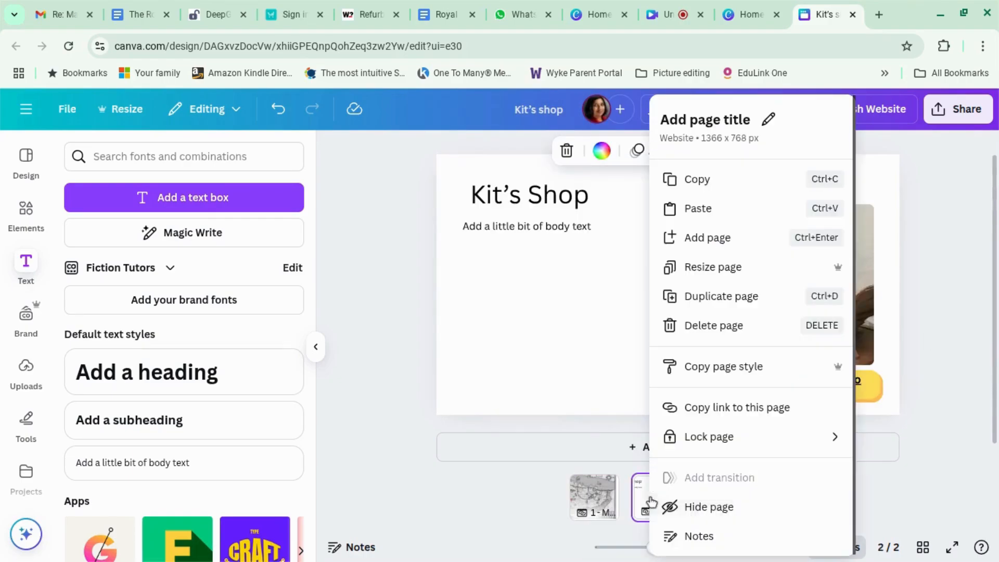
pyautogui.click(728, 122)
pyautogui.write("Kit's Sho")
pyautogui.press('Return')
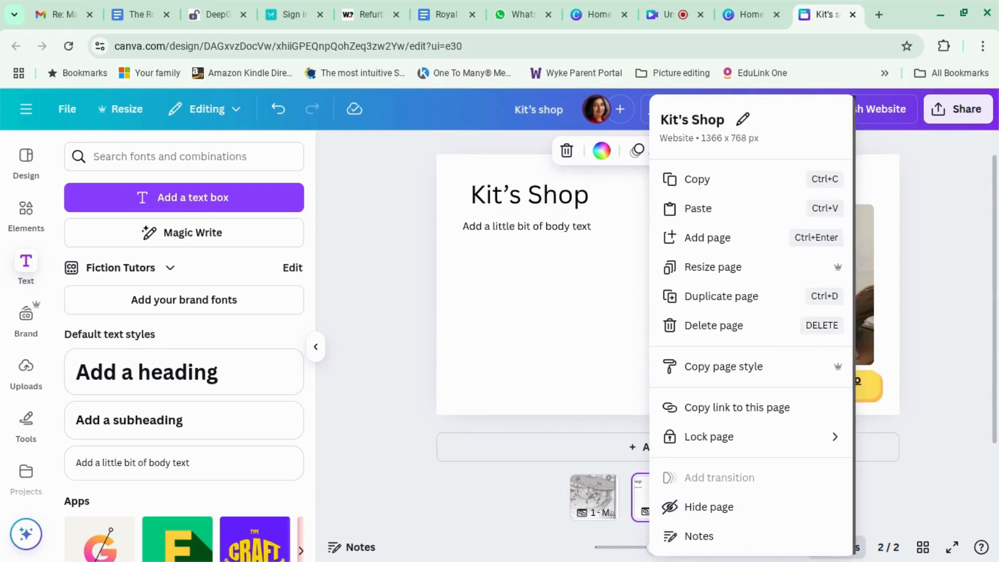
pyautogui.click(401, 388)
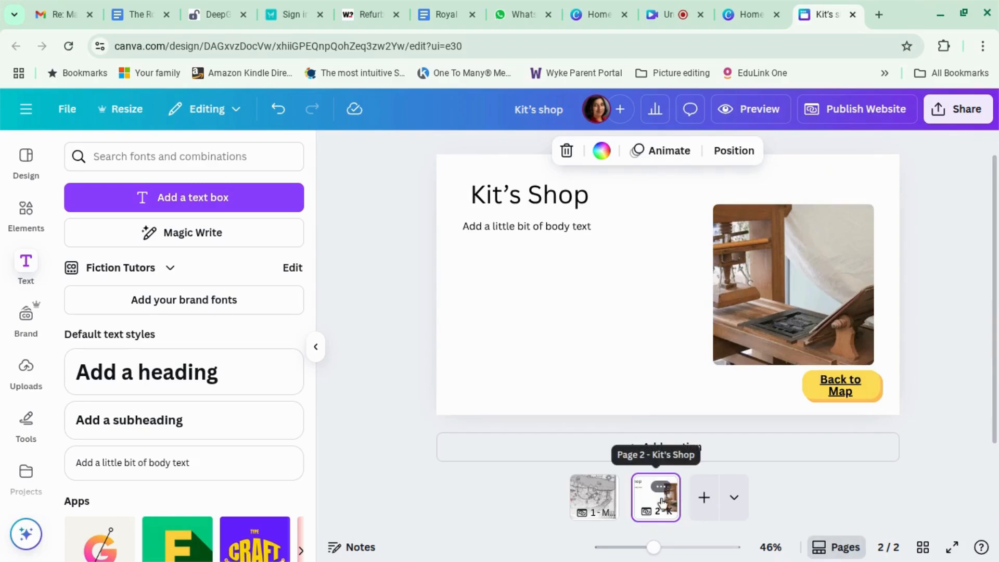
pyautogui.click(842, 391)
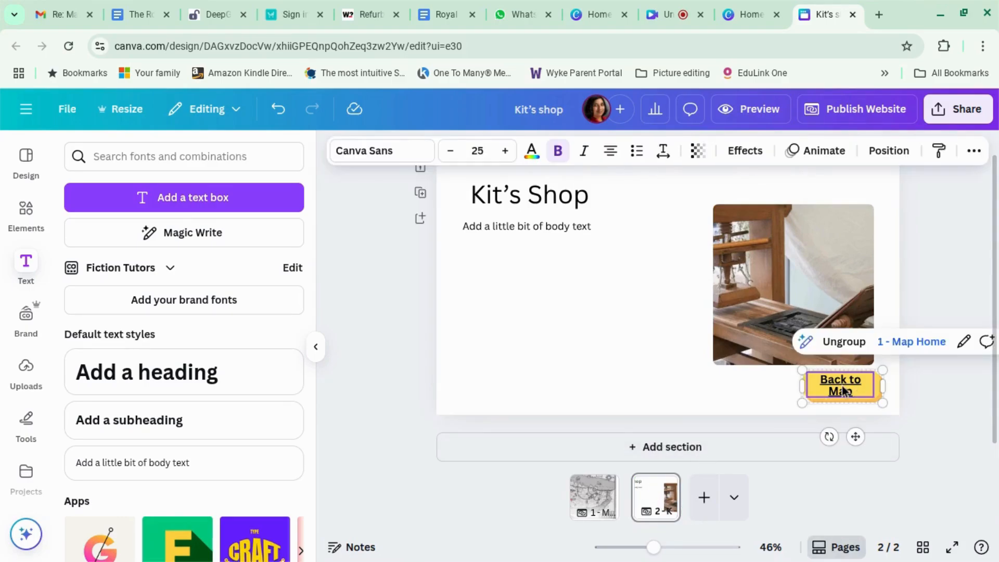
# Duplicate the Kit's Shop page and change the copy's heading to "Lyta's House".
pyautogui.rightClick(656, 500)
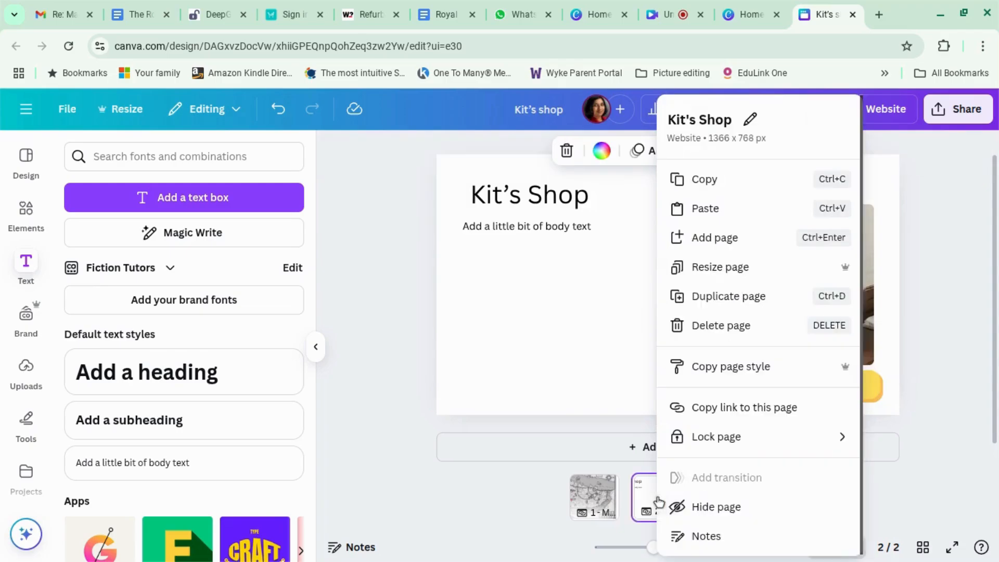
pyautogui.click(718, 303)
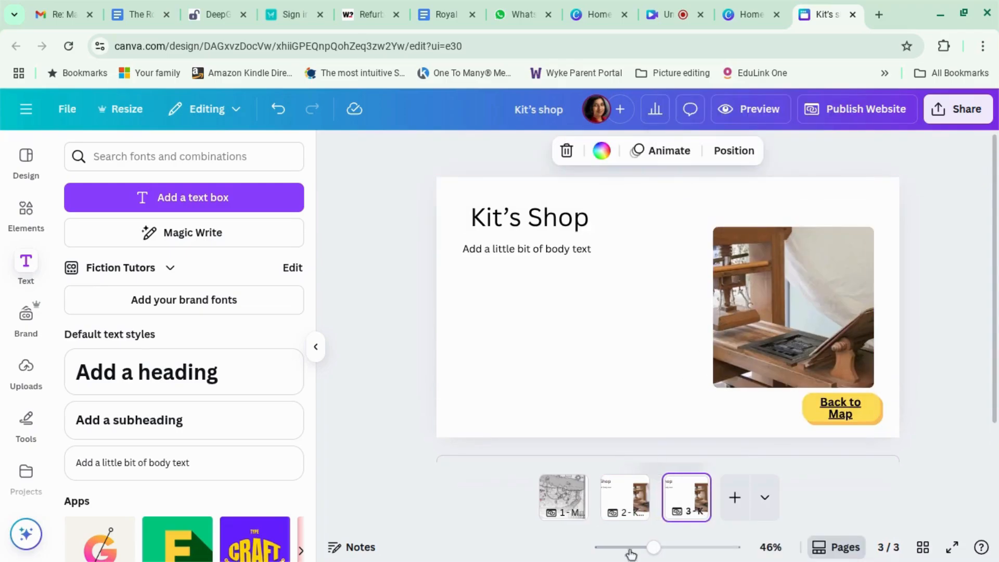
pyautogui.doubleClick(562, 224)
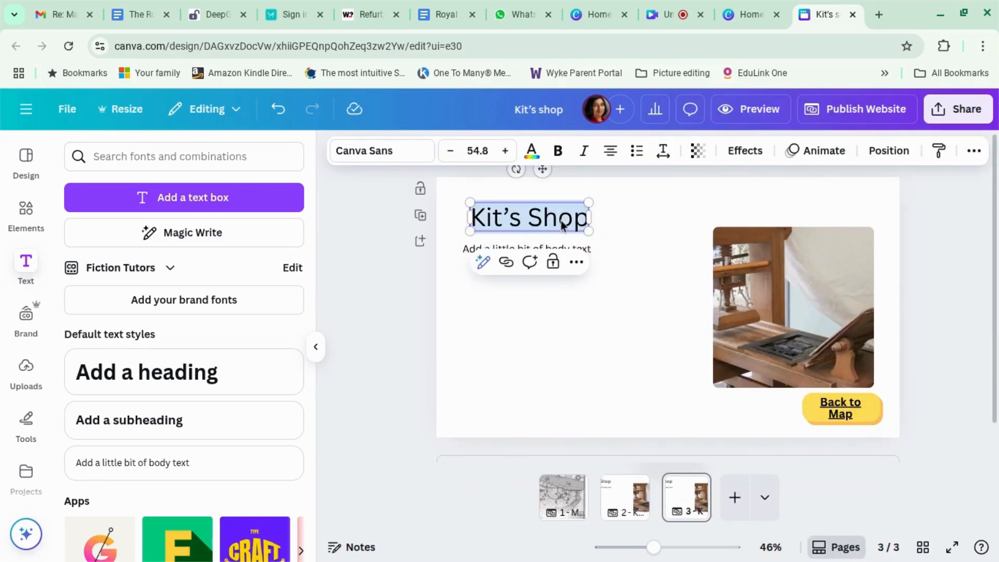
pyautogui.write("Lyta's House")
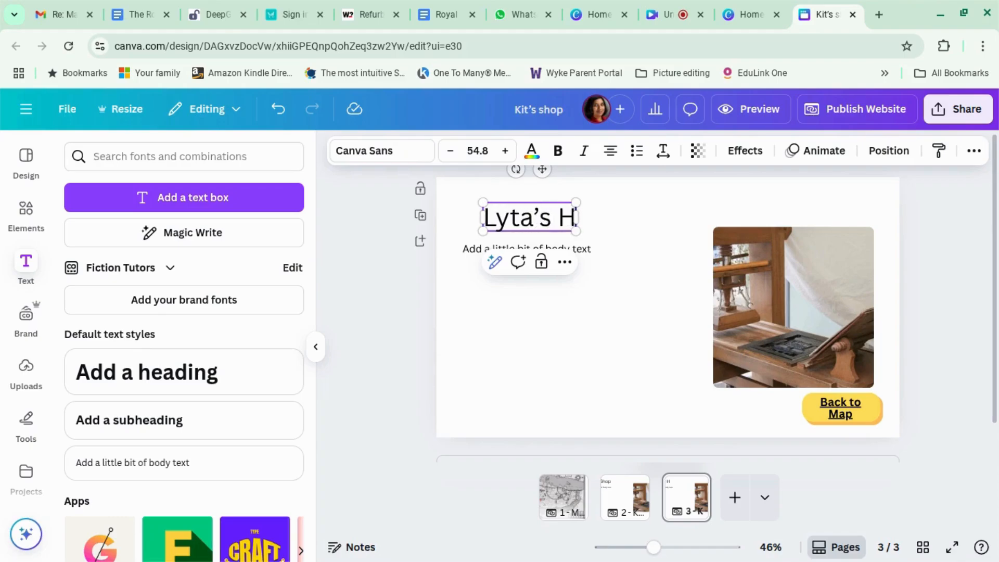
# Detach the printing press photo from its frame on the Lyta's House page and delete the photo.
pyautogui.click(777, 280)
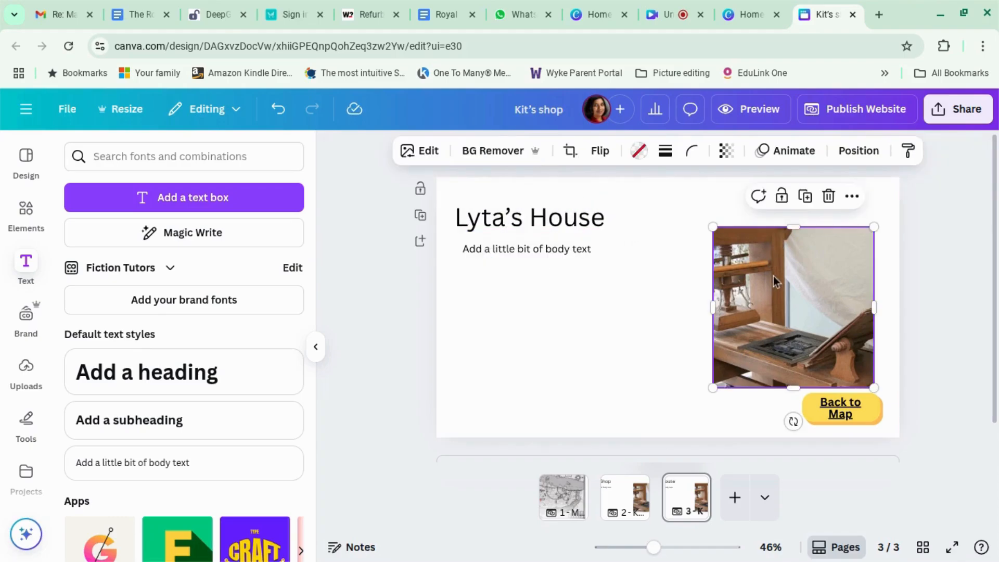
pyautogui.rightClick(776, 283)
pyautogui.click(803, 477)
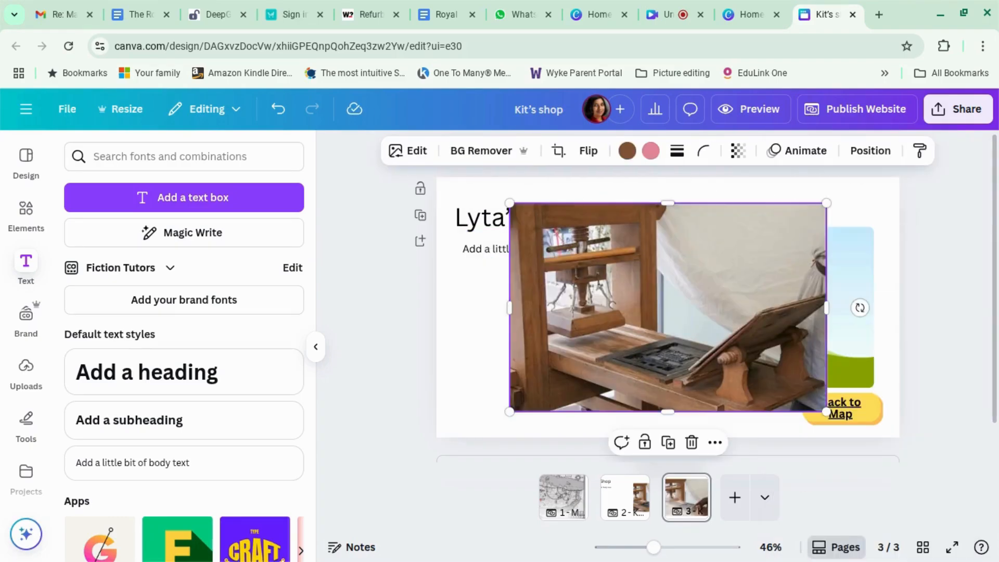
pyautogui.press('Delete')
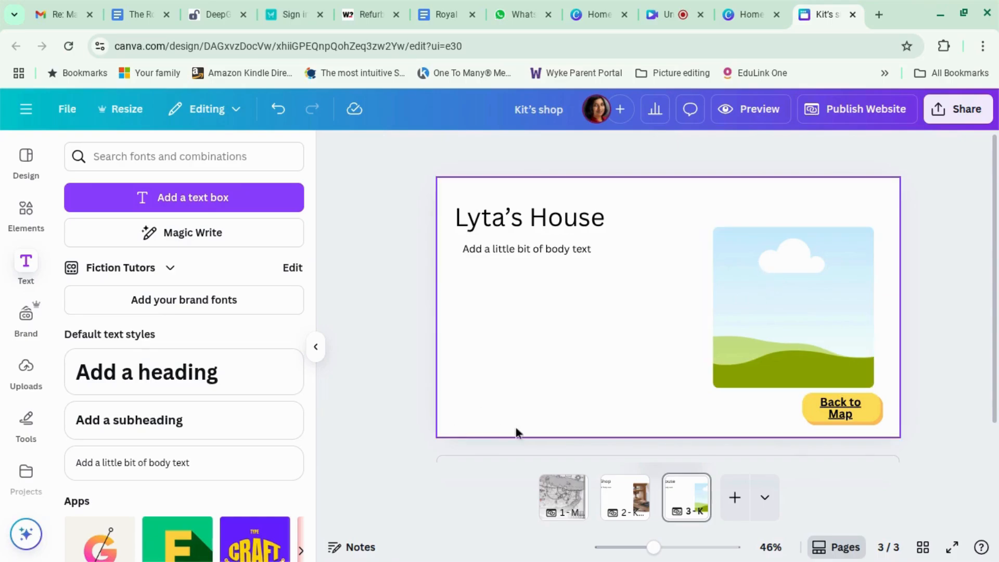
# Review the map page and the location pages, including Kit's Shop and Haldevar's Shop, in the completed nine-page design.
pyautogui.click(569, 505)
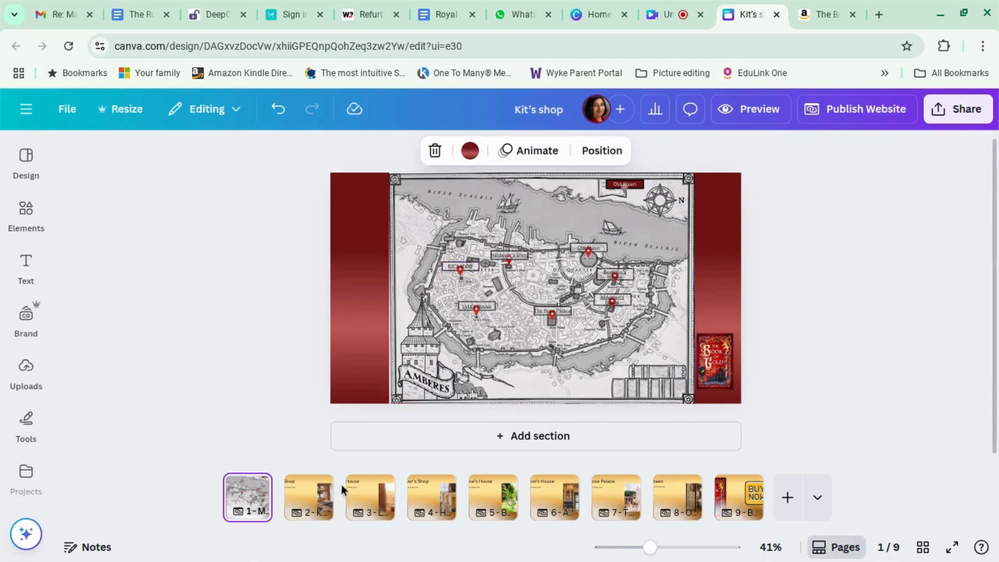
pyautogui.click(304, 502)
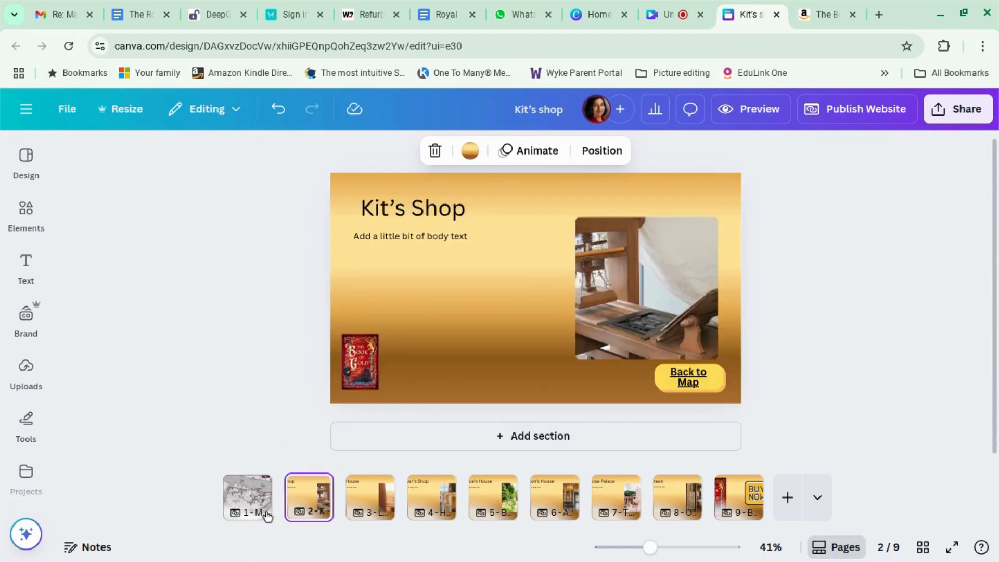
pyautogui.click(253, 511)
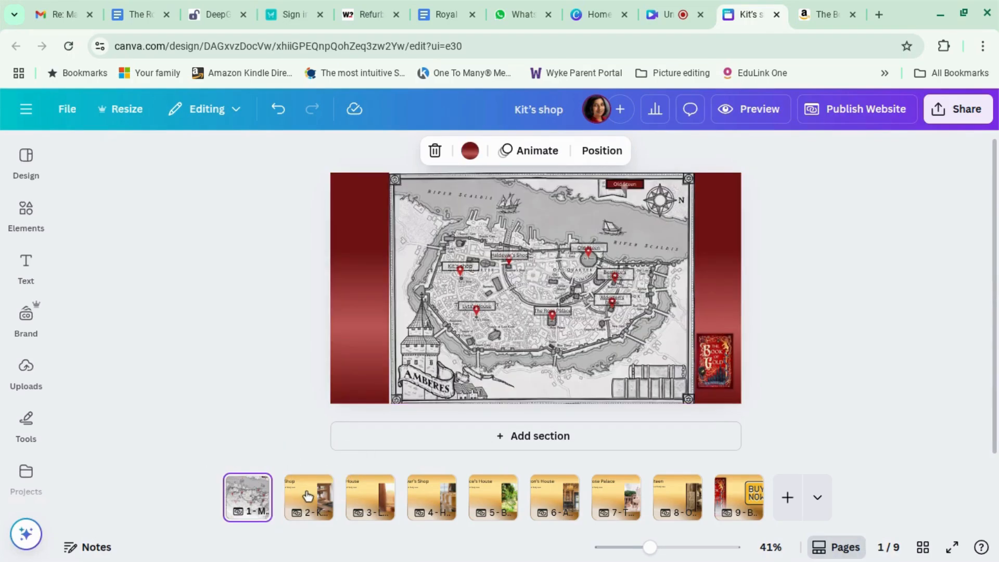
pyautogui.click(386, 512)
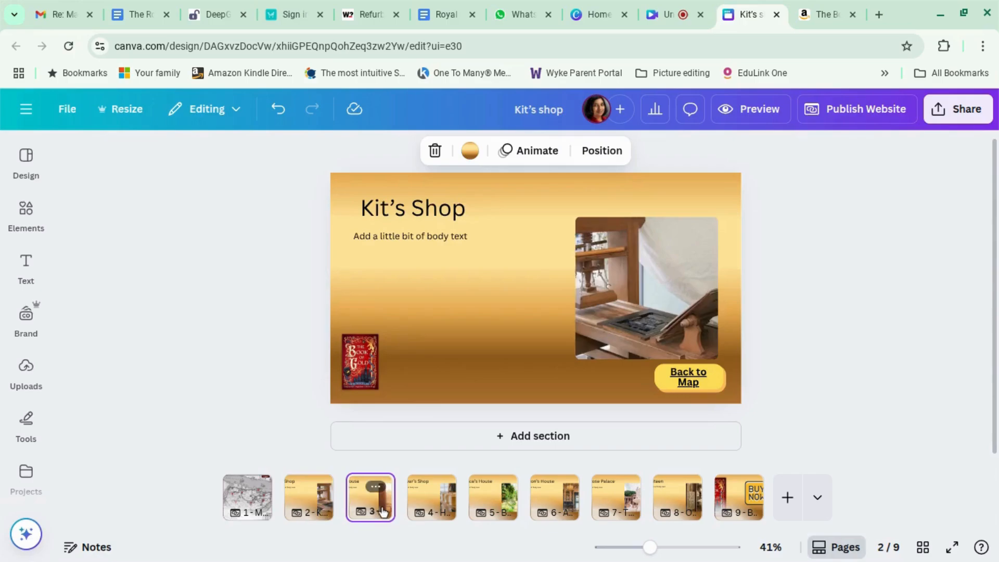
pyautogui.click(451, 503)
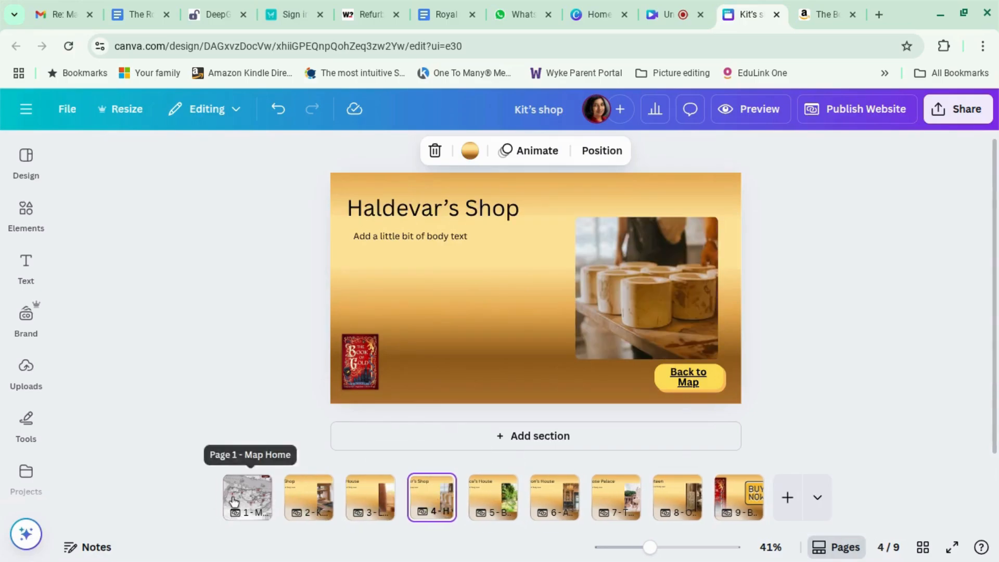
# Return to the map page and check the page link on the "Kit's shop" label.
pyautogui.click(234, 501)
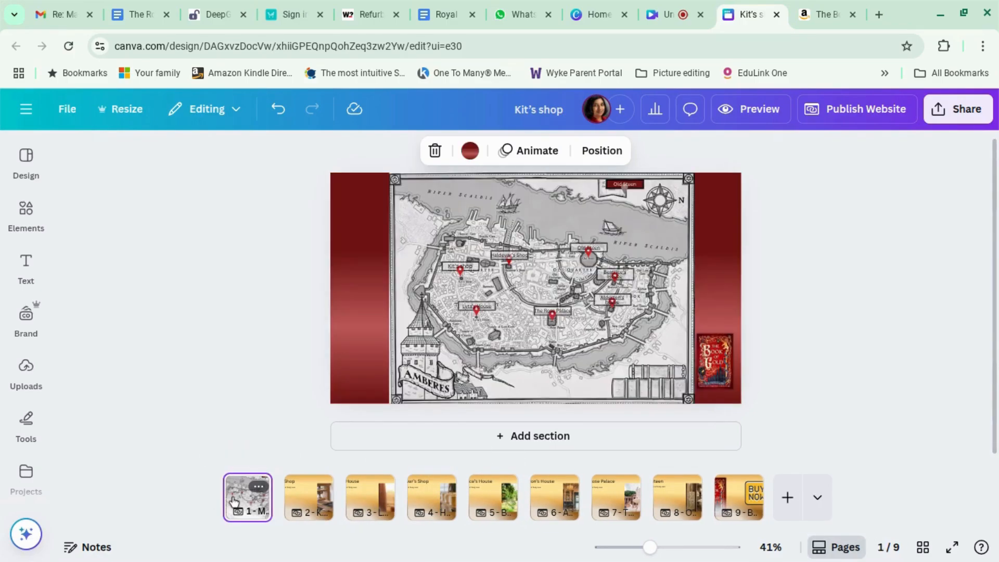
pyautogui.rightClick(462, 272)
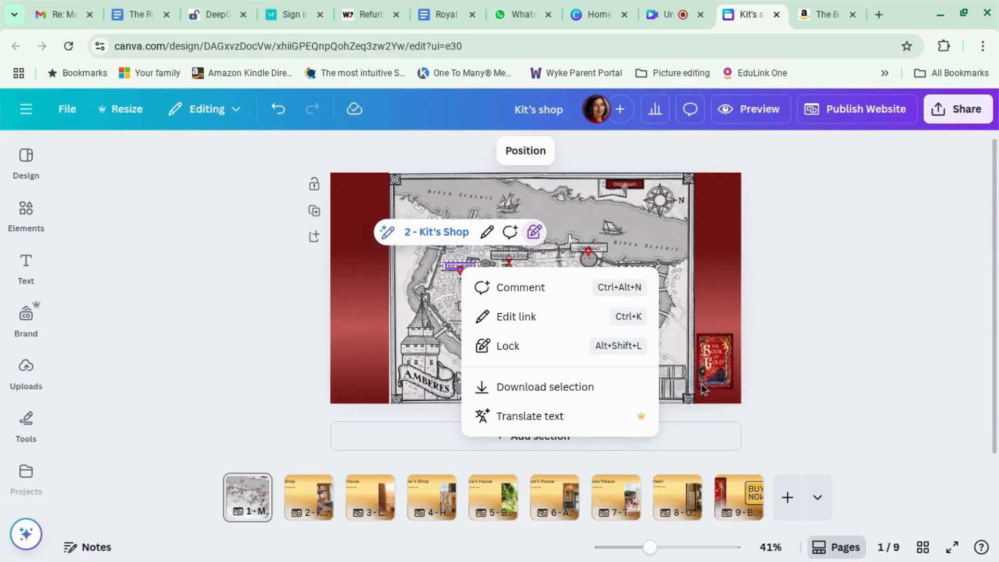
pyautogui.press('Escape')
# Preview the website, test the "The Rose Palace" map link, look over its location page, and close the preview.
pyautogui.click(754, 120)
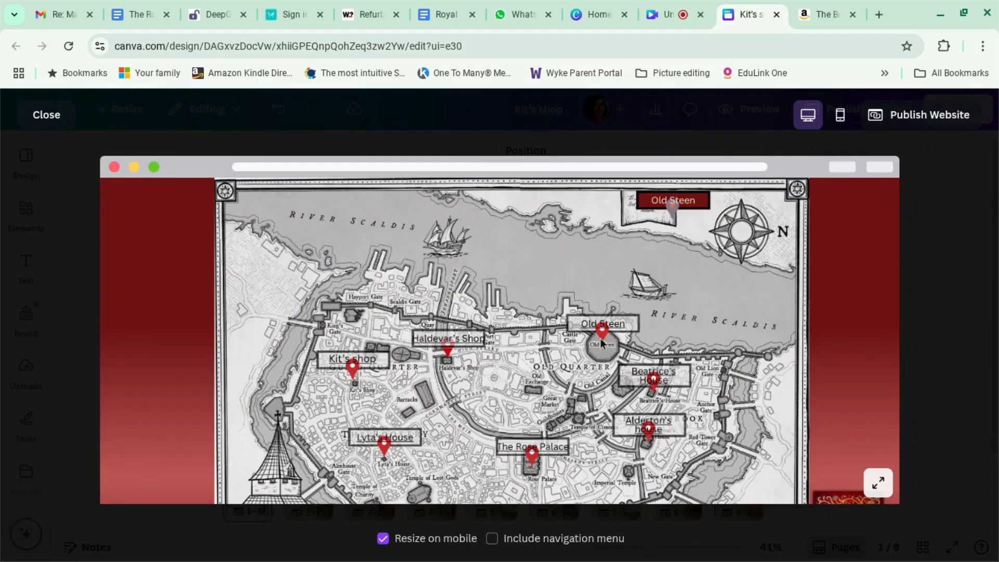
pyautogui.scroll(-3, 575, 249)
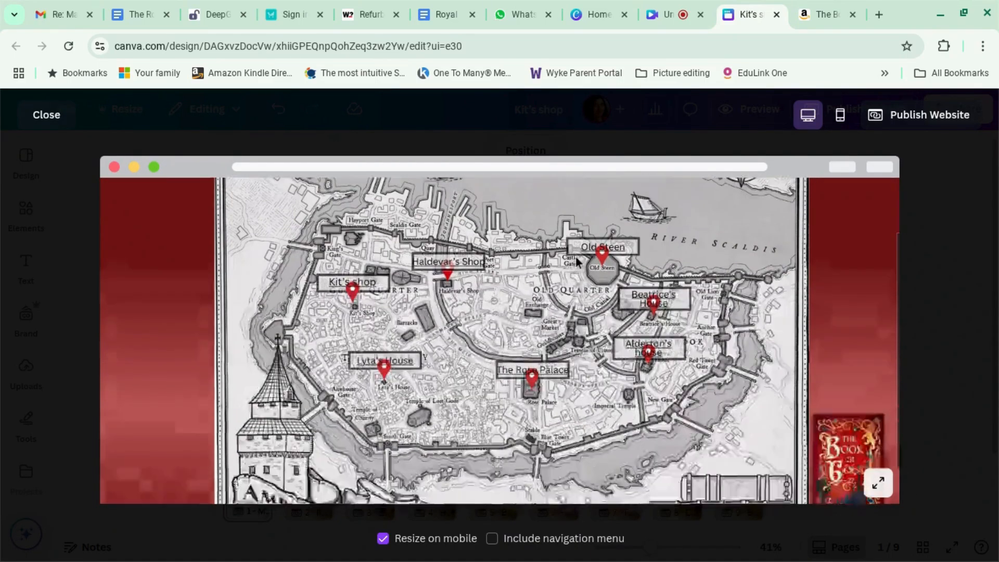
pyautogui.scroll(2, 576, 260)
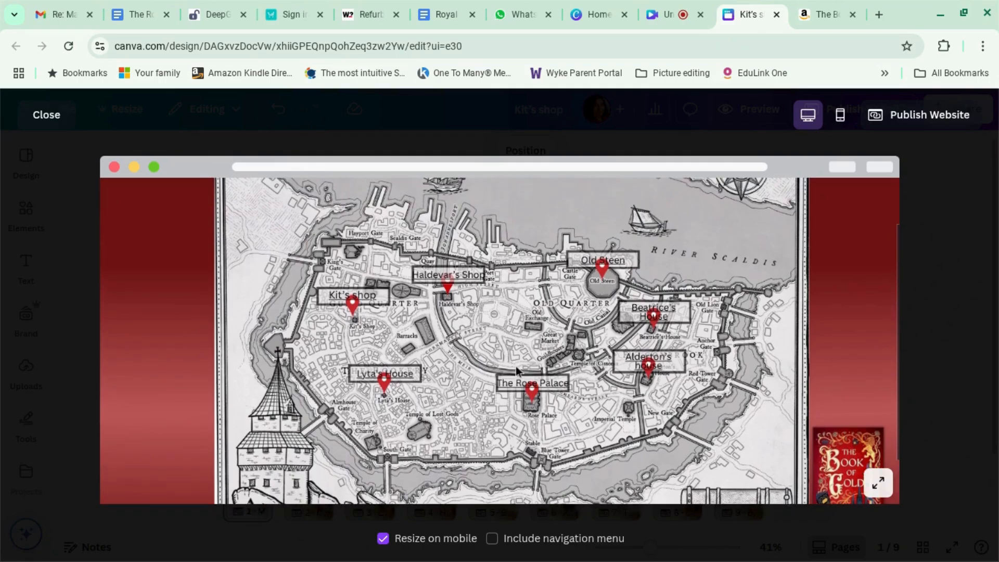
pyautogui.click(539, 390)
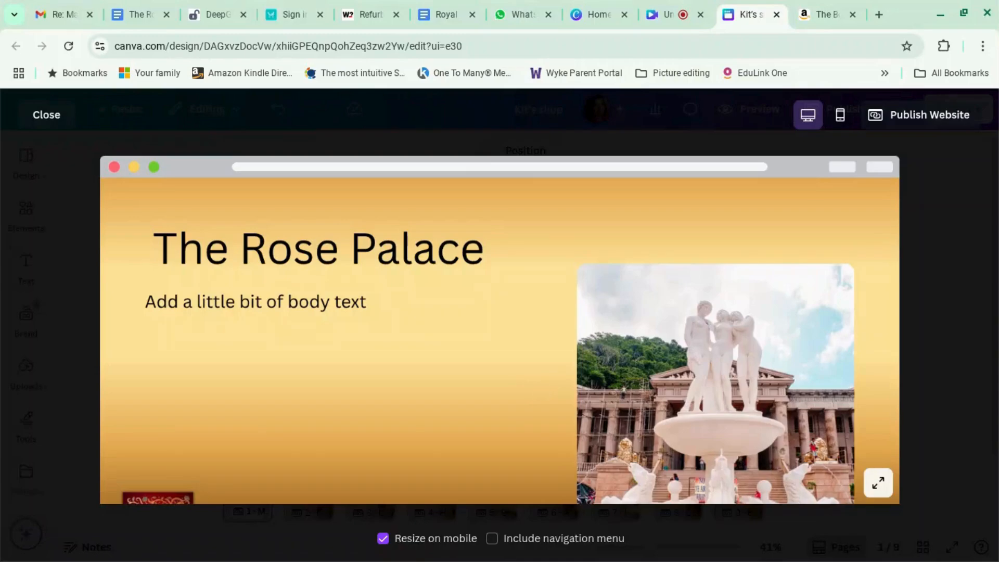
pyautogui.scroll(-3, 538, 388)
pyautogui.scroll(-1, 537, 388)
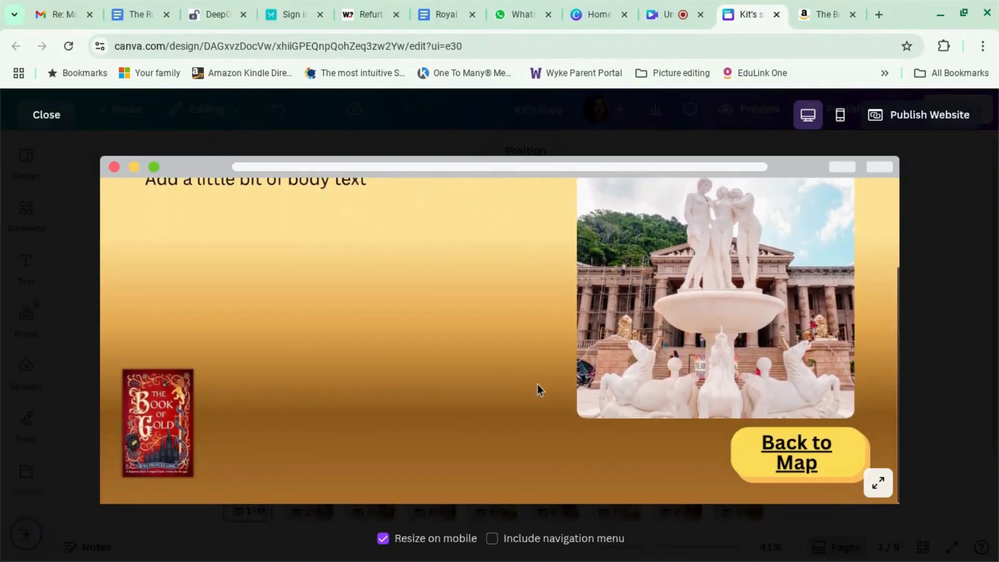
pyautogui.scroll(3, 538, 385)
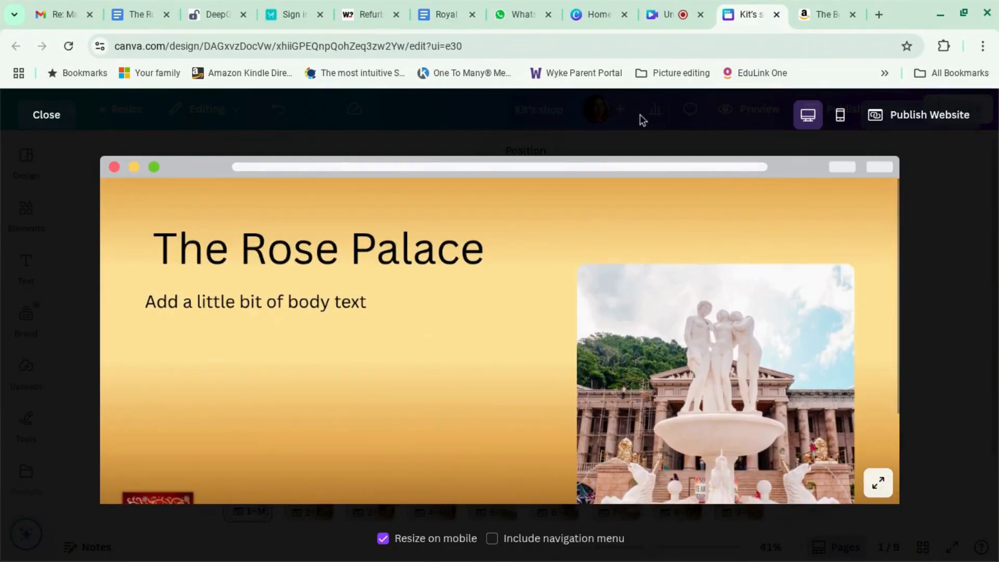
pyautogui.click(44, 115)
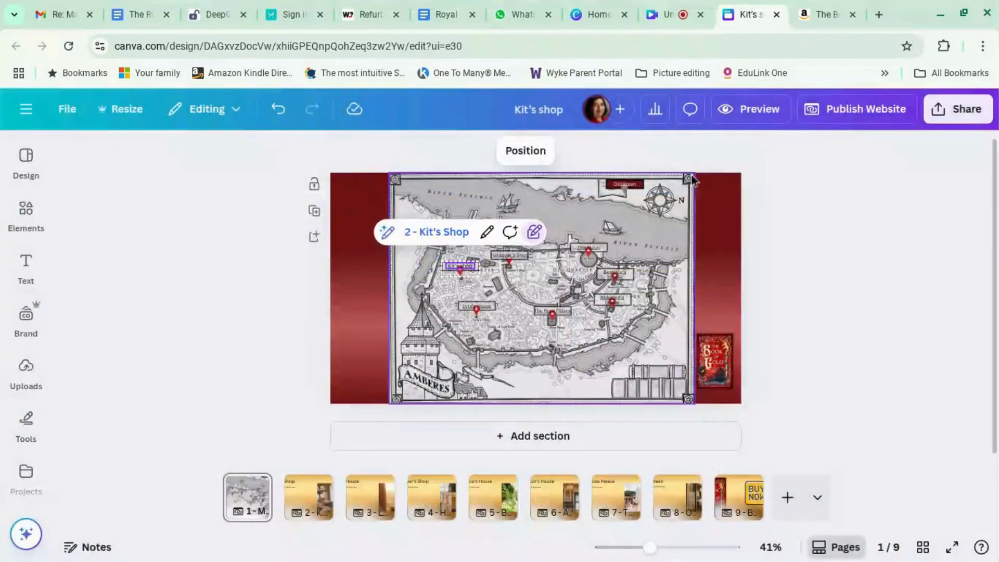
# Open the website publishing settings and change the site's subpath to "book-of-gold-map".
pyautogui.click(854, 114)
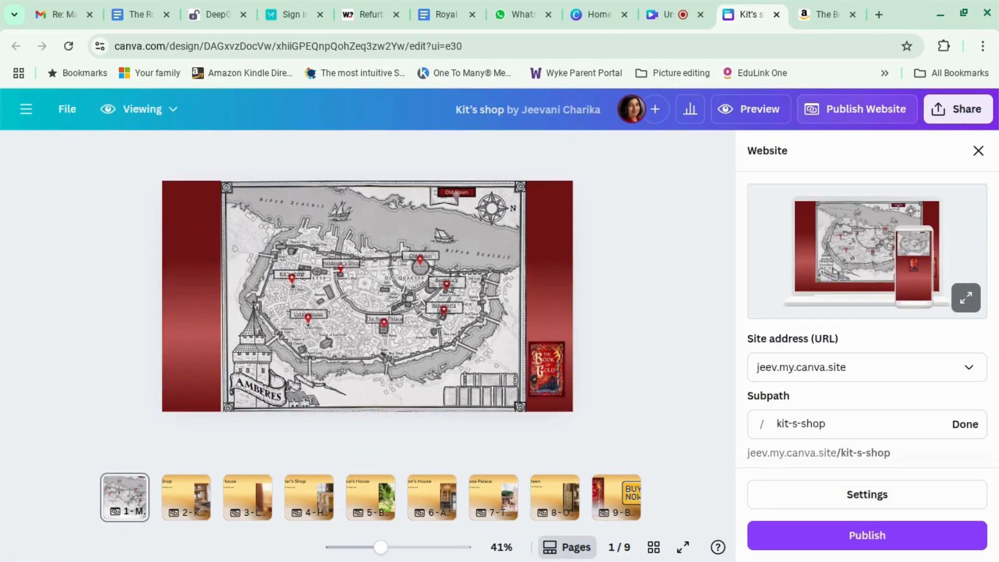
pyautogui.click(837, 424)
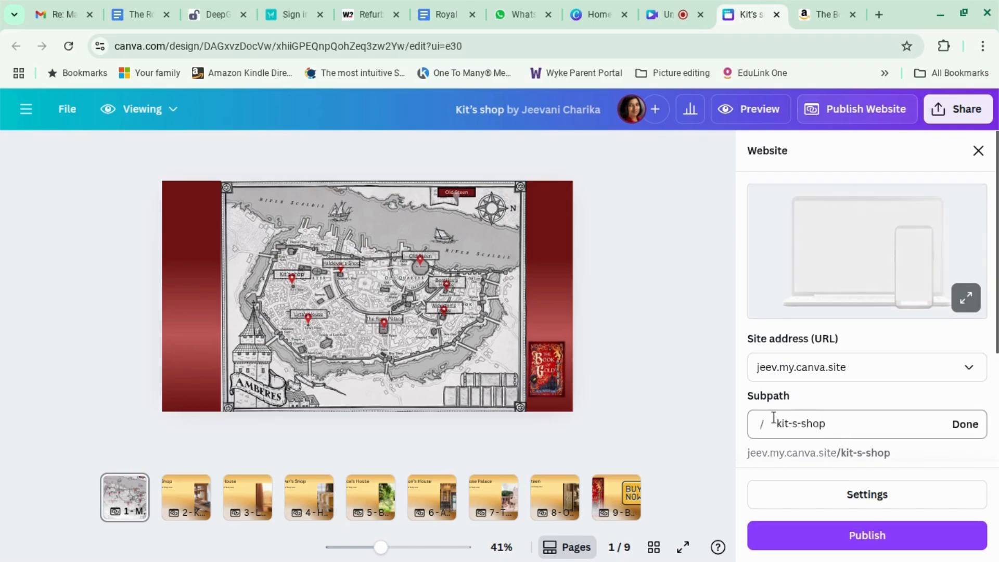
pyautogui.moveTo(774, 422); pyautogui.dragTo(825, 425)
pyautogui.click(827, 424)
pyautogui.write('book-')
pyautogui.press('BackSpace')
pyautogui.press('BackSpace')
pyautogui.press('BackSpace')
pyautogui.press('BackSpace')
pyautogui.press('BackSpace')
pyautogui.press('BackSpace')
pyautogui.press('BackSpace')
pyautogui.press('BackSpace')
pyautogui.press('BackSpace')
pyautogui.press('BackSpace')
pyautogui.press('BackSpace')
pyautogui.press('BackSpace')
pyautogui.press('BackSpace')
pyautogui.press('BackSpace')
pyautogui.write('book-of-g')
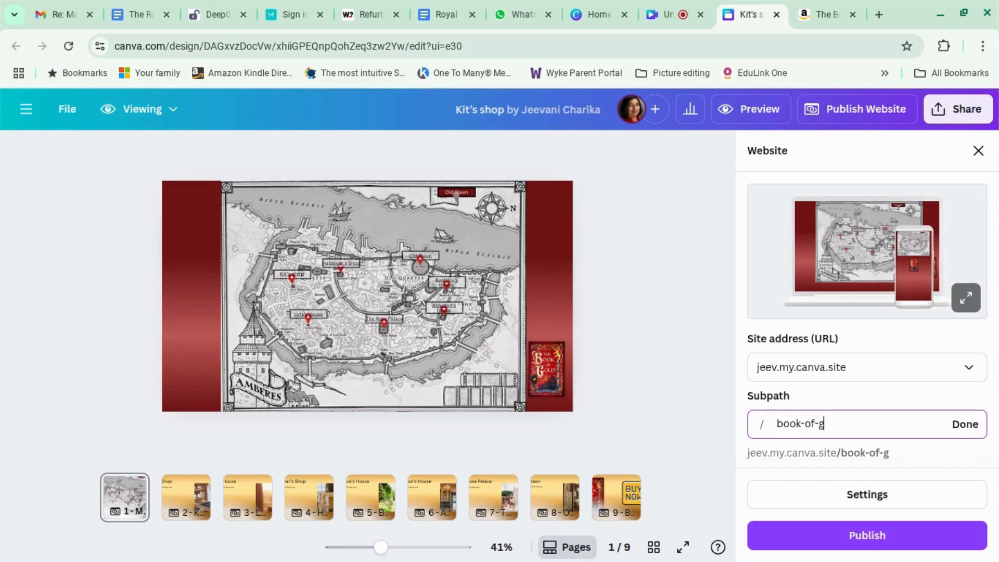
pyautogui.write('old-map')
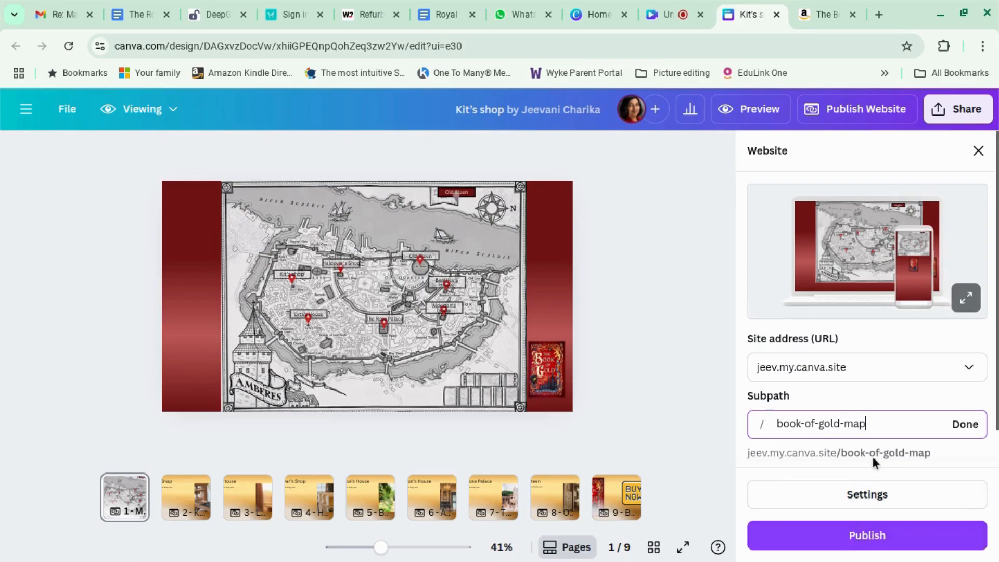
# Publish the website and copy its live address.
pyautogui.scroll(-1, 872, 457)
pyautogui.click(872, 537)
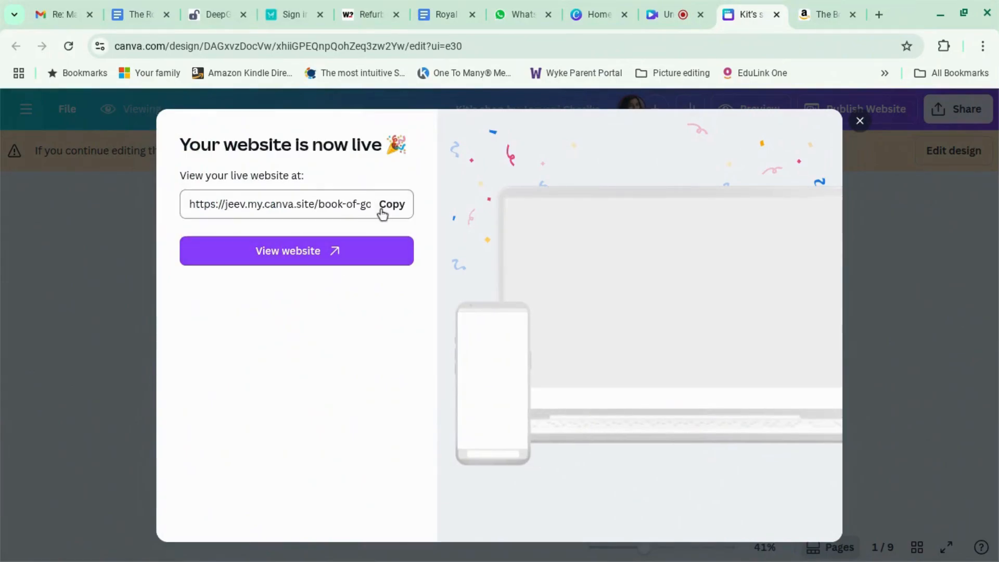
pyautogui.click(392, 205)
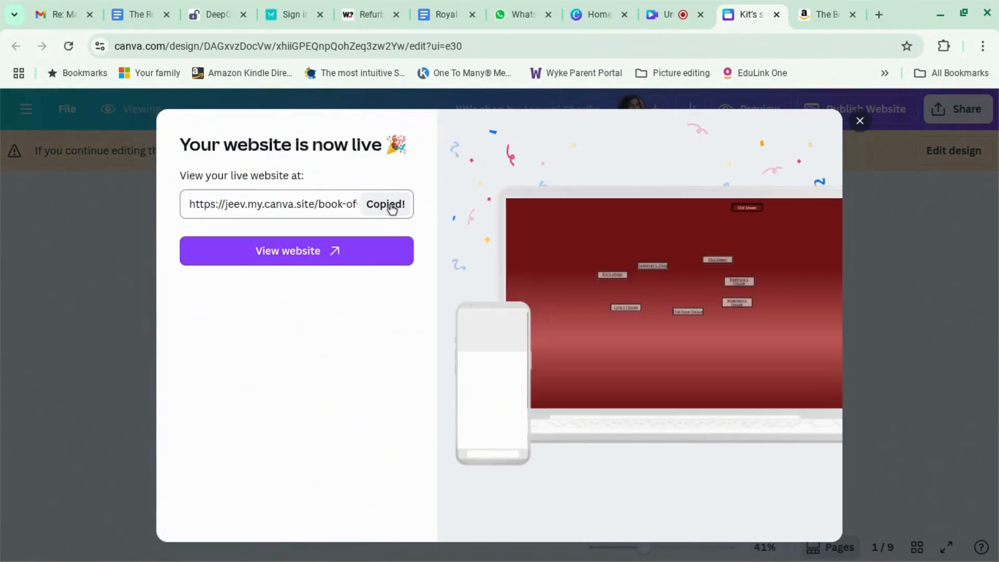